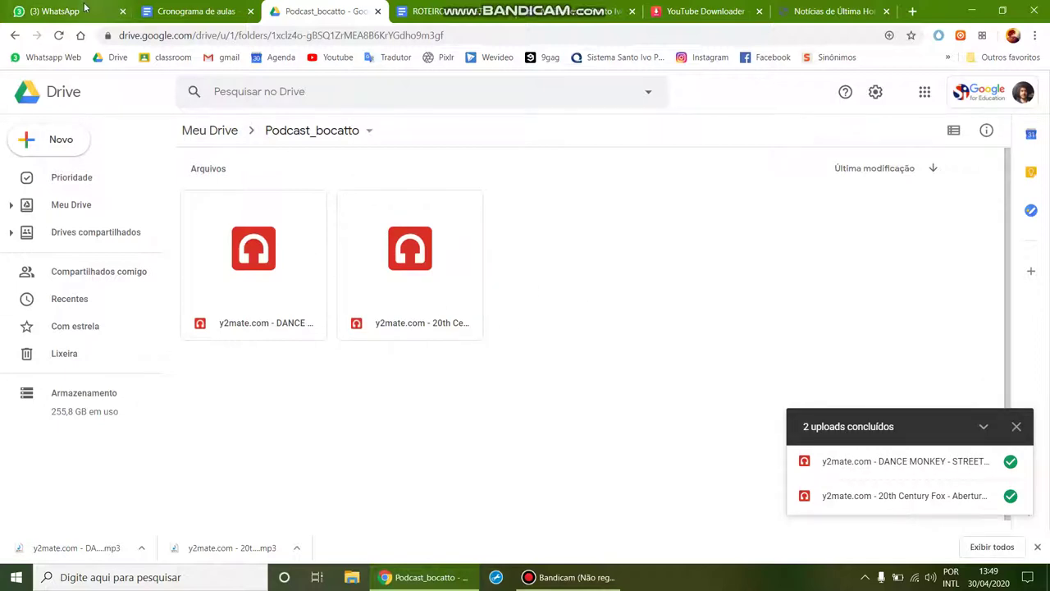
Step: Switch over to the WhatsApp Web tab
left_click(82, 10)
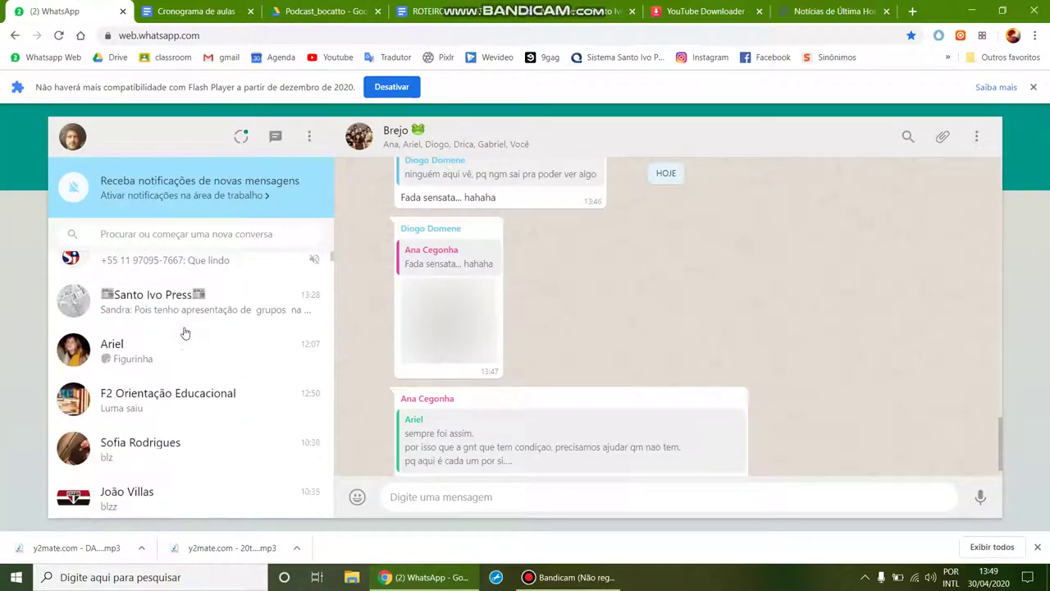
Step: Search 'bocatto' and open your own chat in WhatsApp Web
left_click(185, 234)
type("bocatto")
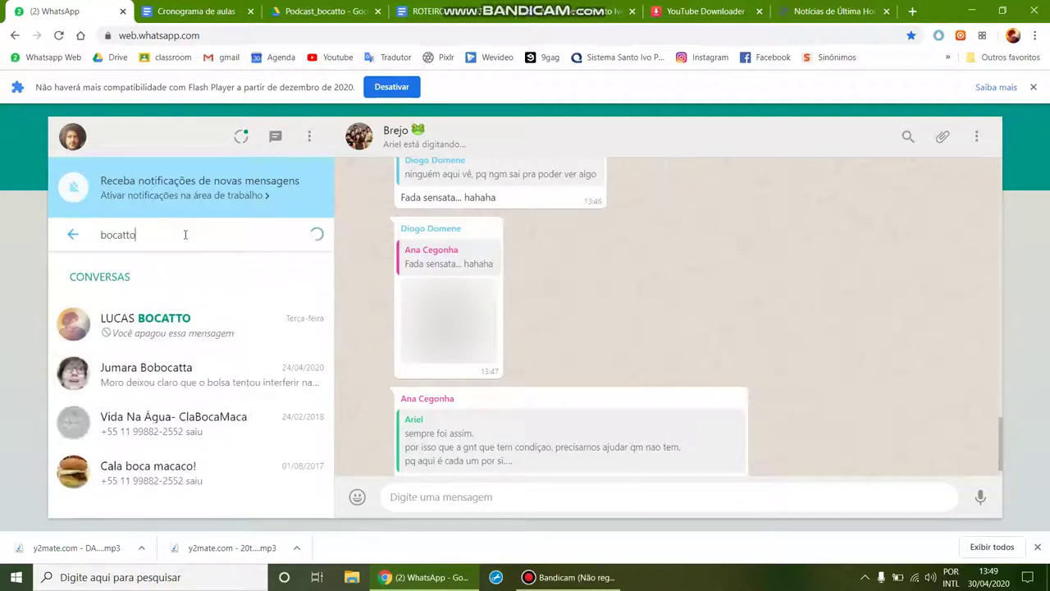
left_click(233, 307)
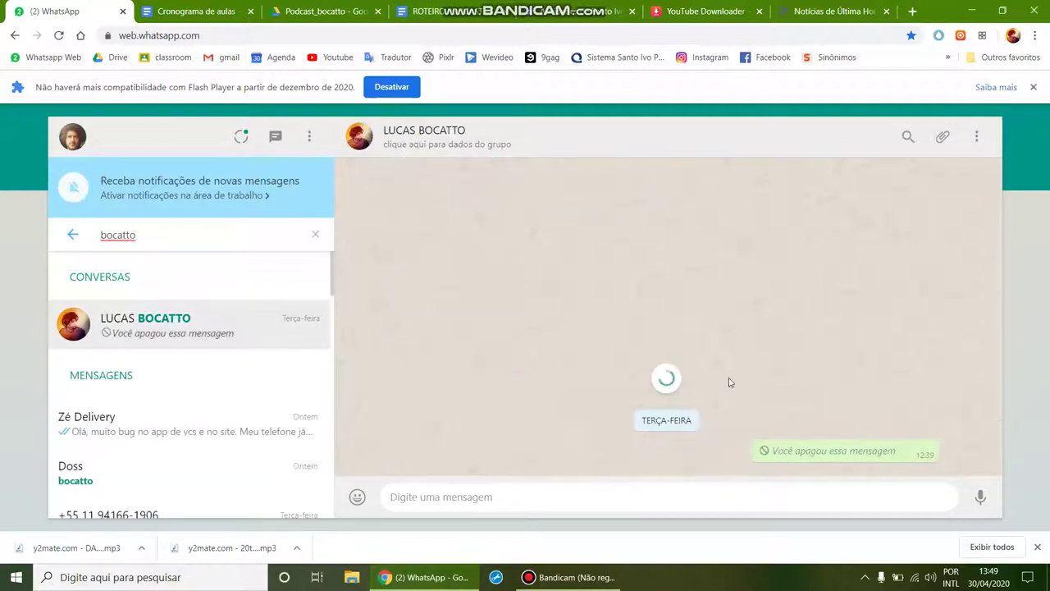
left_click(1036, 547)
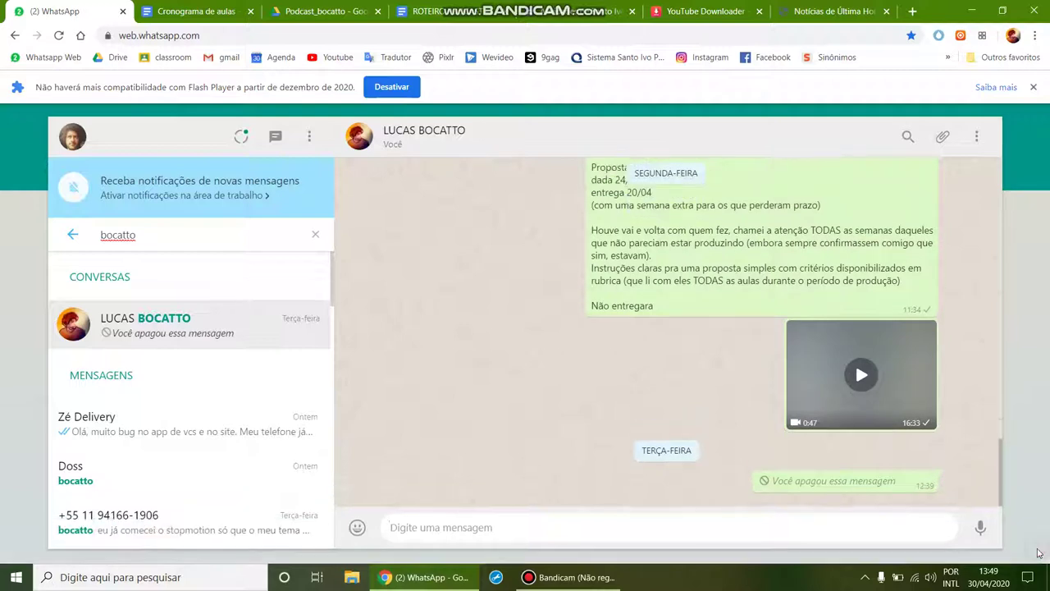
Step: Record and send a 6-second voice message, then download it as an .ogg file
left_click(983, 533)
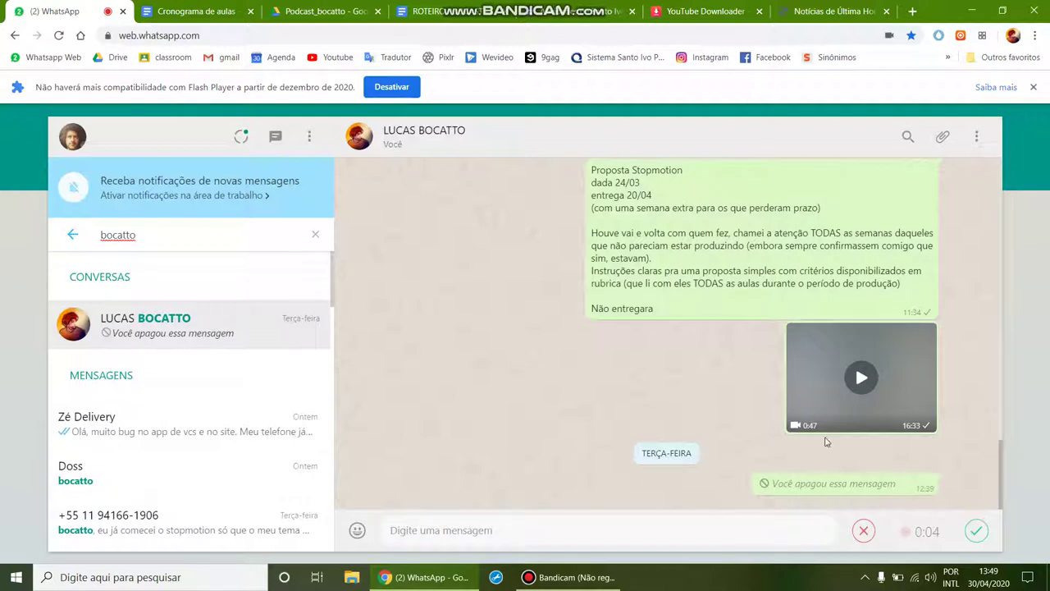
left_click(977, 532)
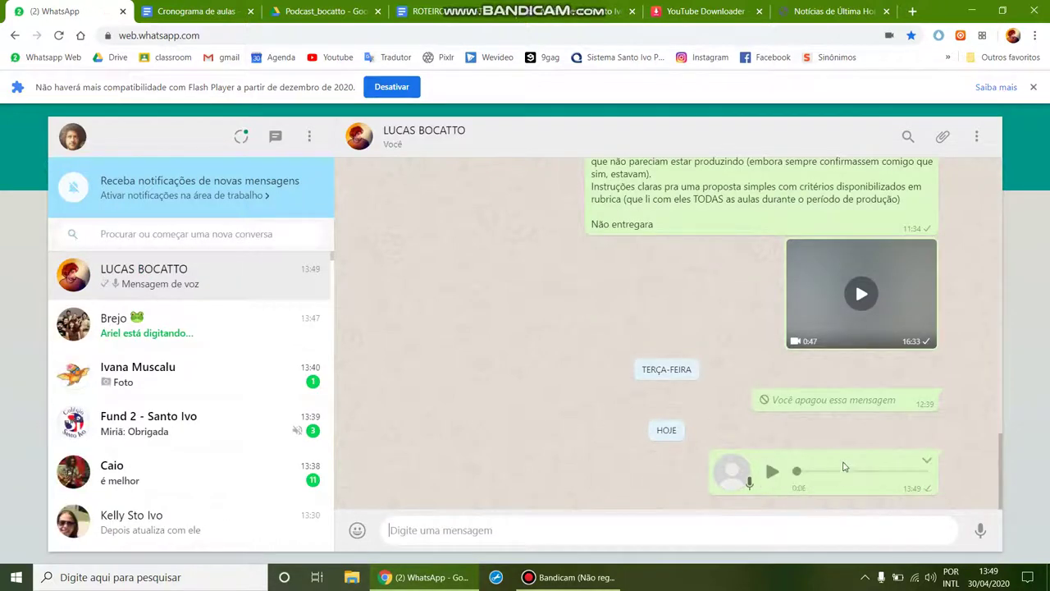
left_click(927, 462)
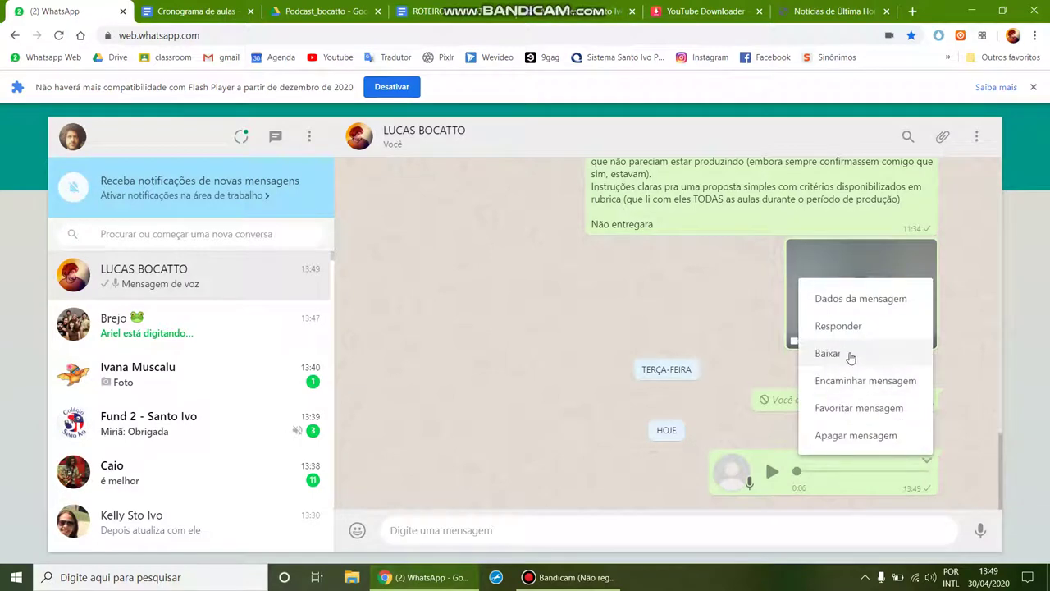
left_click(1033, 86)
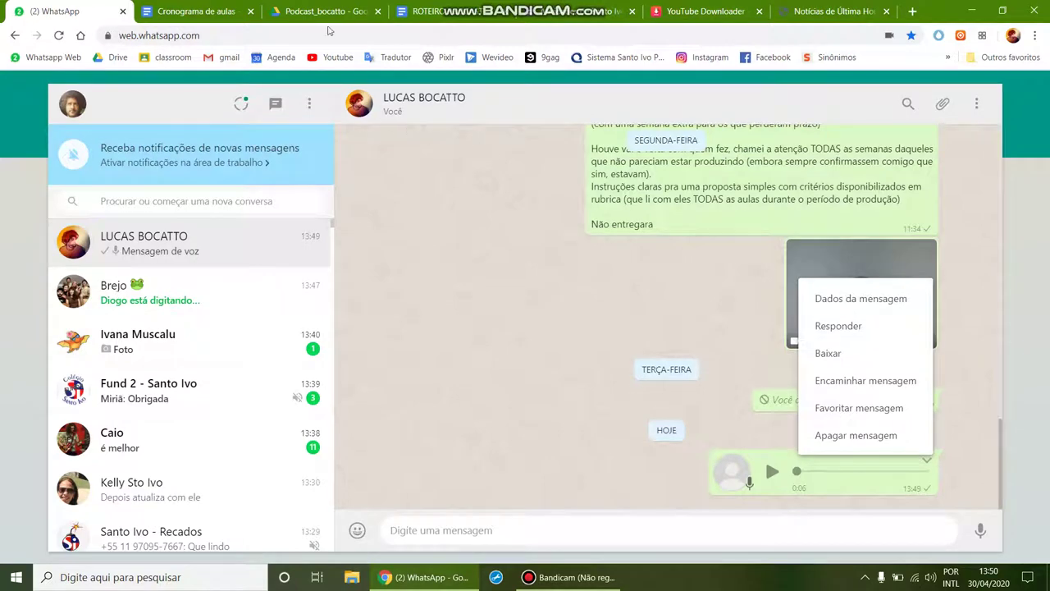
left_click(829, 352)
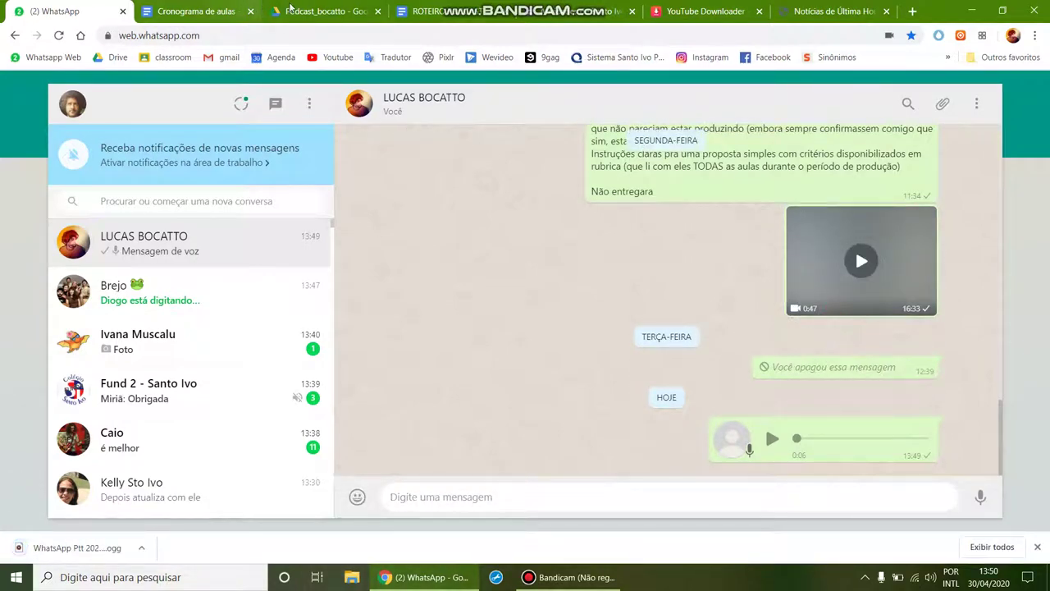
left_click(296, 11)
Step: Upload the WhatsApp Ptt .ogg voice recording from Downloads into Podcast_bocatto
left_click(60, 141)
left_click(64, 177)
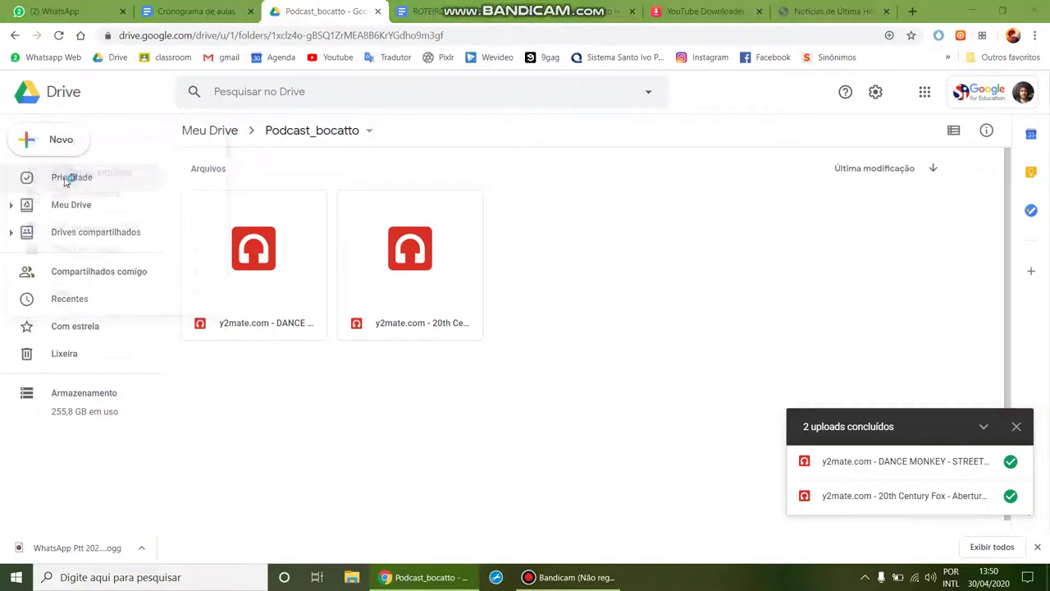
left_click(439, 217)
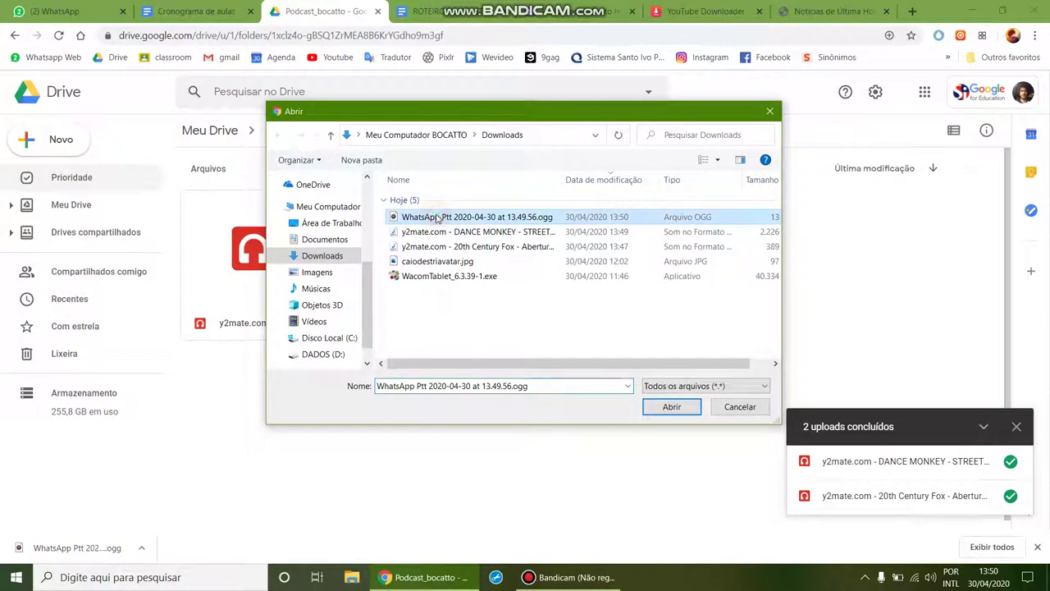
left_click(672, 407)
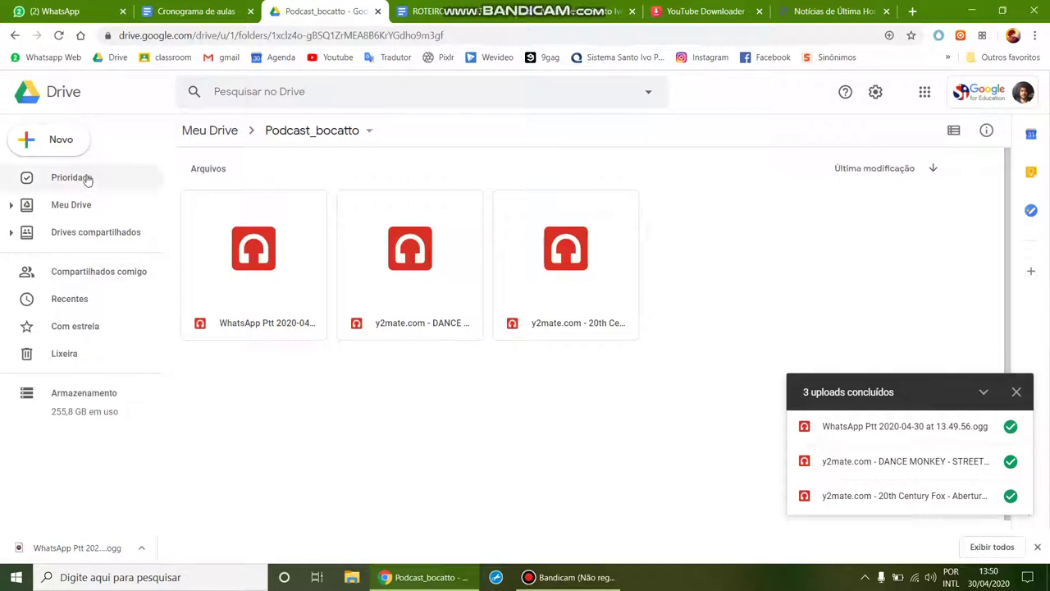
left_click(221, 129)
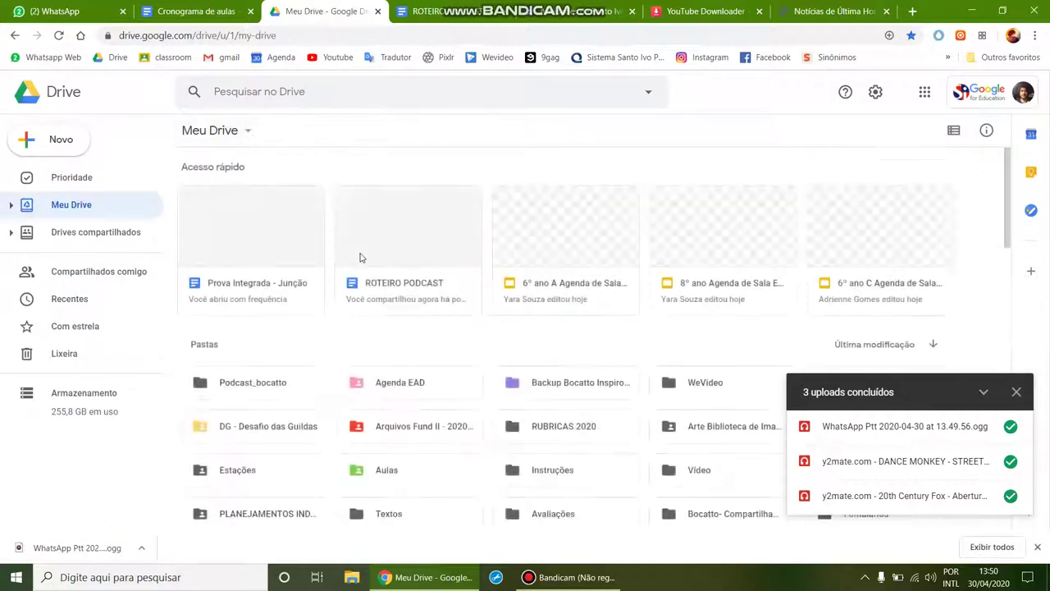
Step: Turn on link sharing for the Podcast_bocatto folder via Gerar link compartilhável
right_click(243, 388)
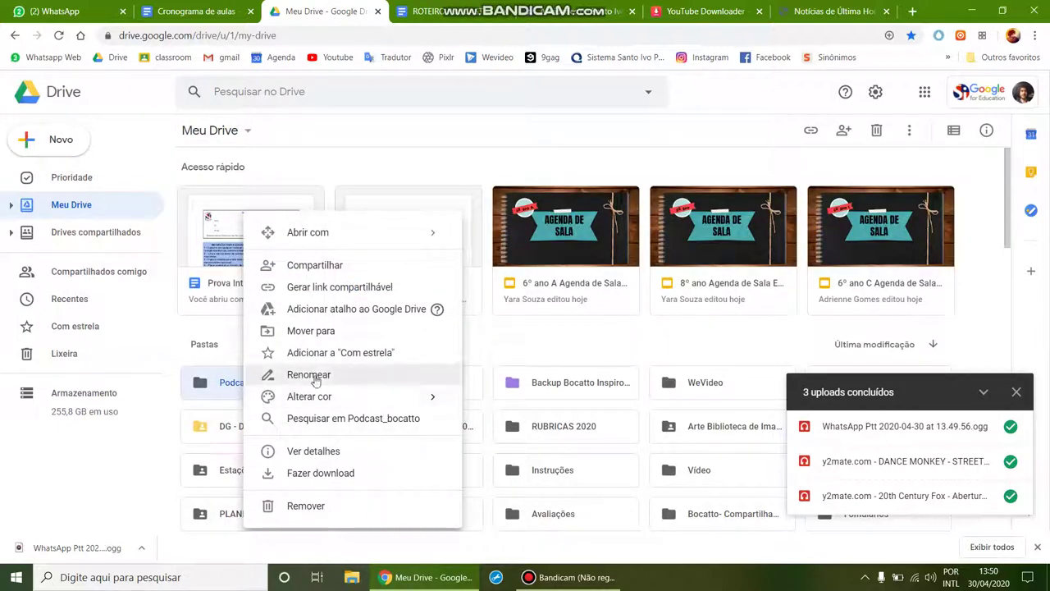
left_click(348, 289)
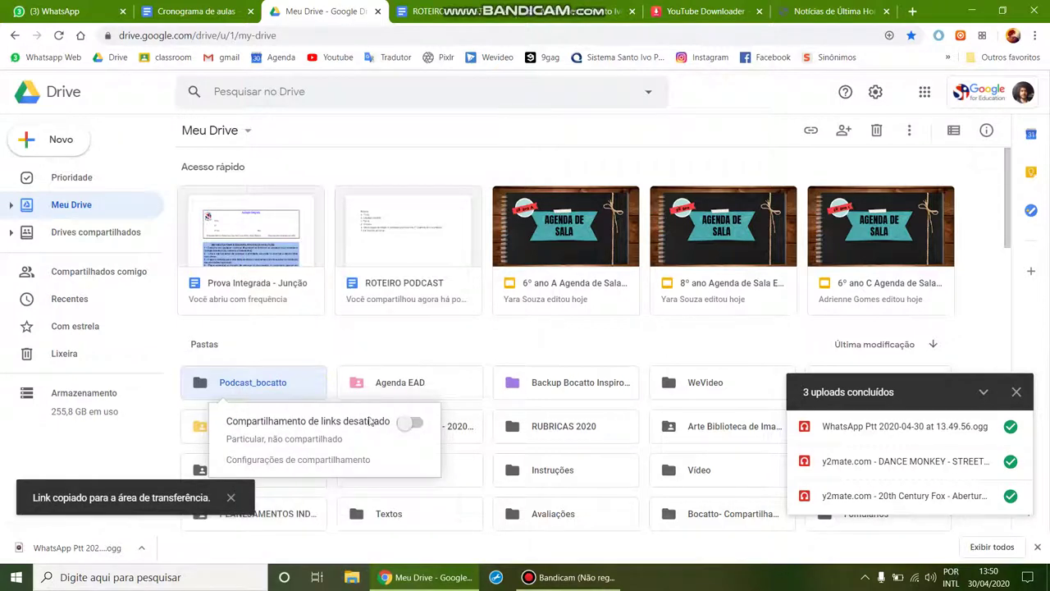
left_click(409, 424)
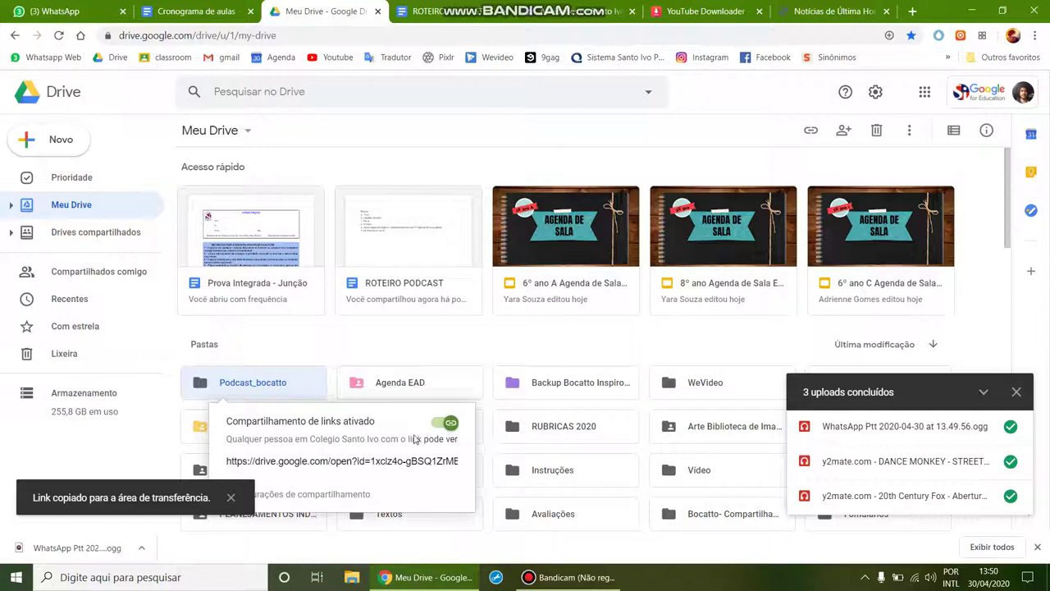
left_click(371, 462)
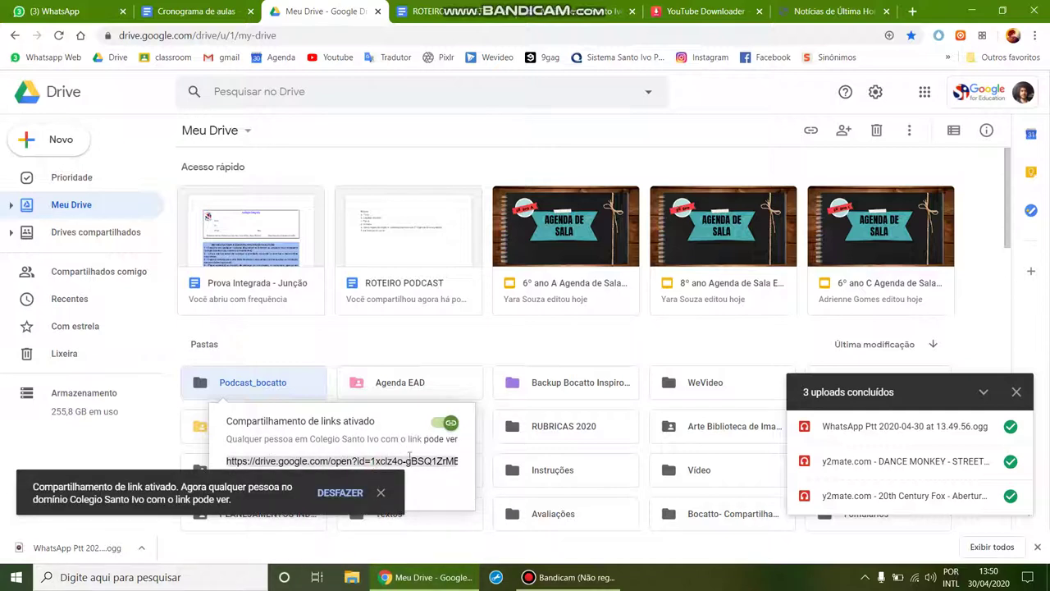
Step: Copy the Podcast_bocatto folder's view-only share link to the clipboard
right_click(336, 456)
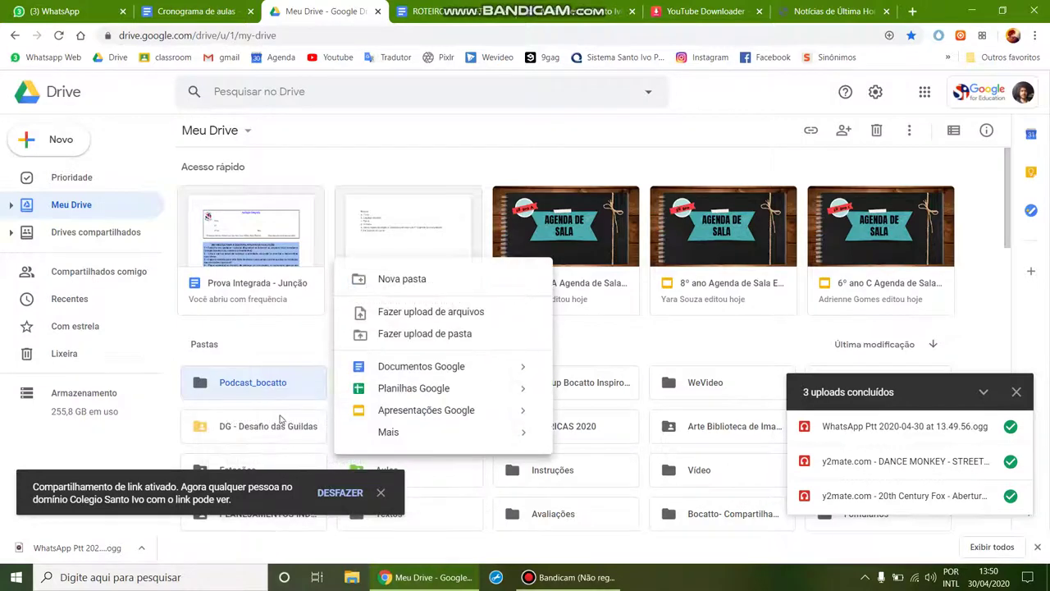
right_click(268, 381)
left_click(345, 287)
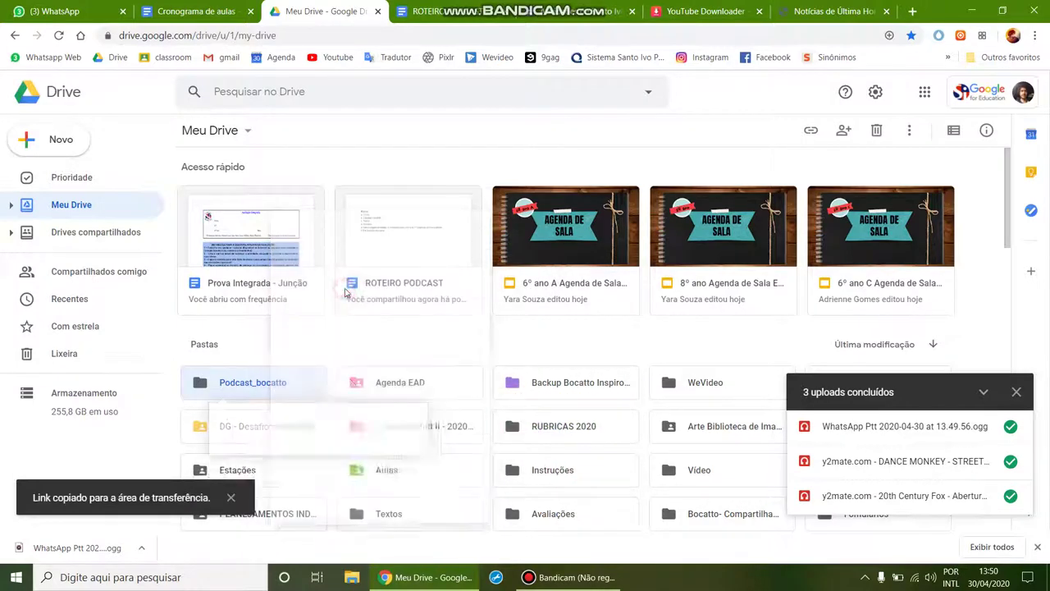
left_click(343, 461)
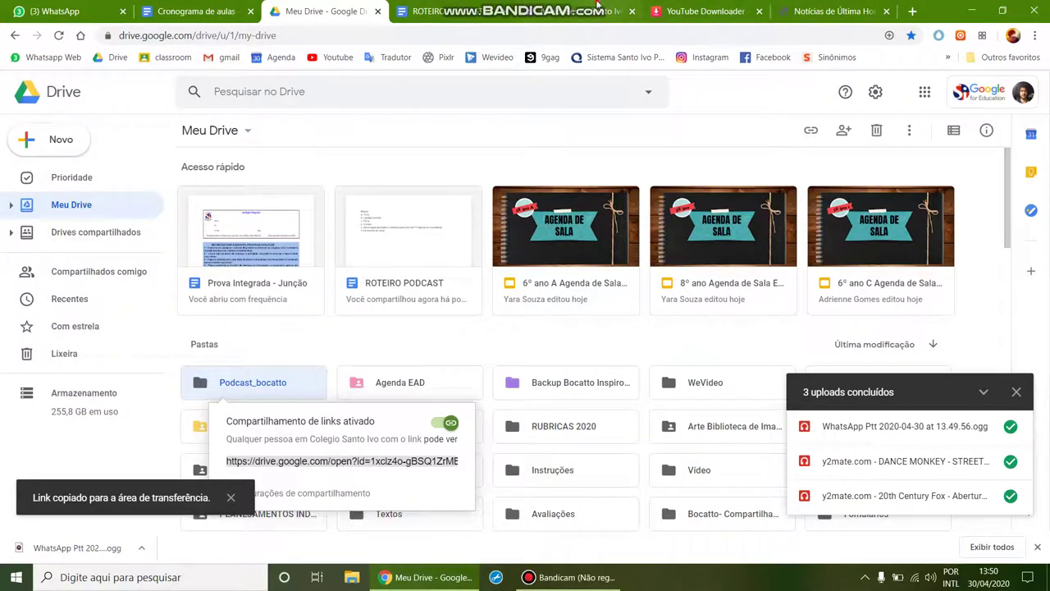
left_click(549, 15)
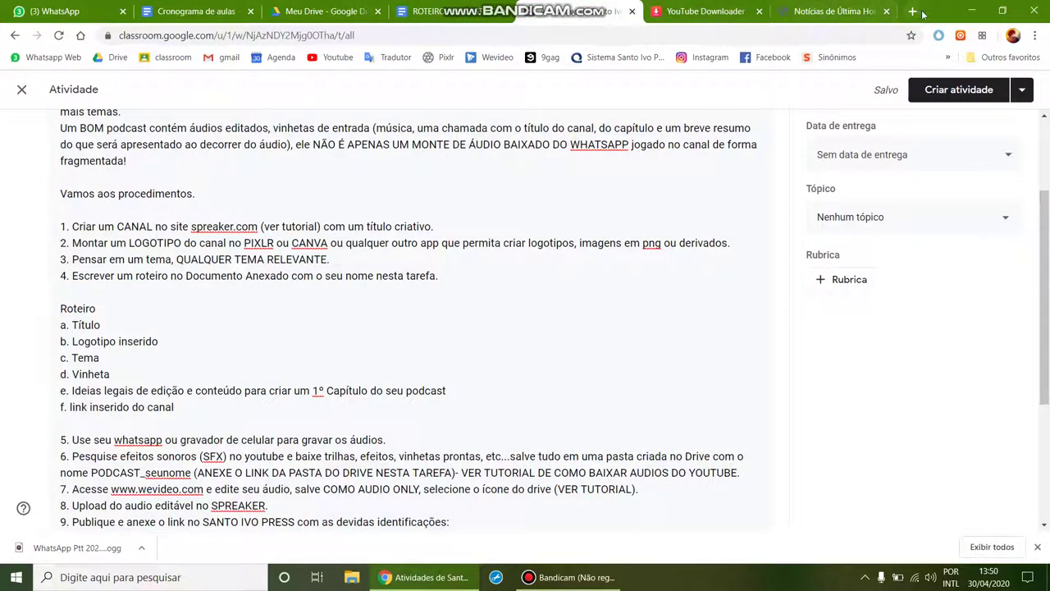
Step: Go to Classroom in a new tab and open formação de professores' Tarefa 08/06 post
left_click(913, 11)
left_click(182, 59)
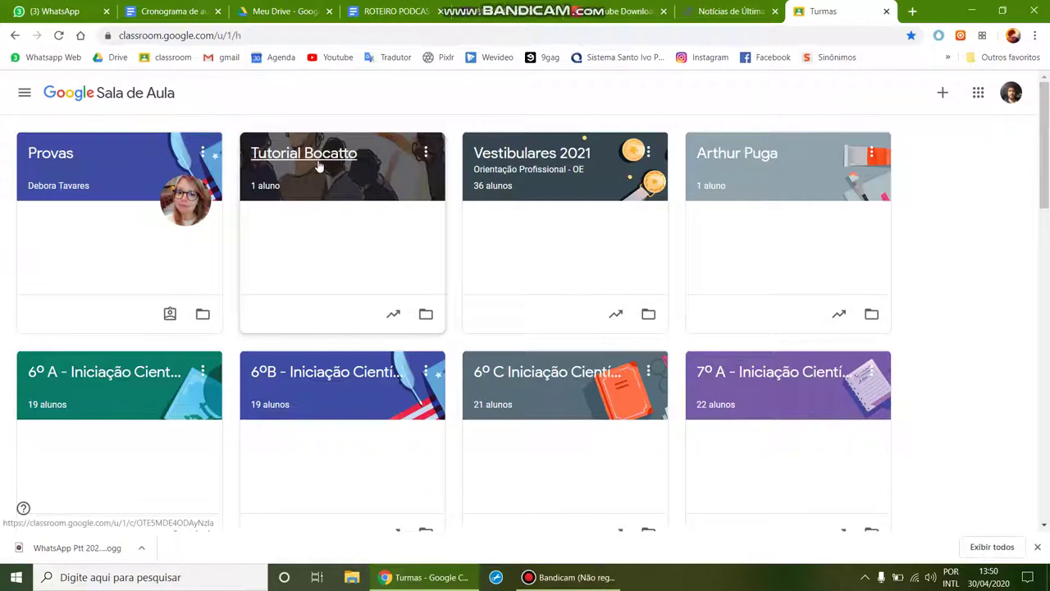
scroll(228, 288, "down", 13)
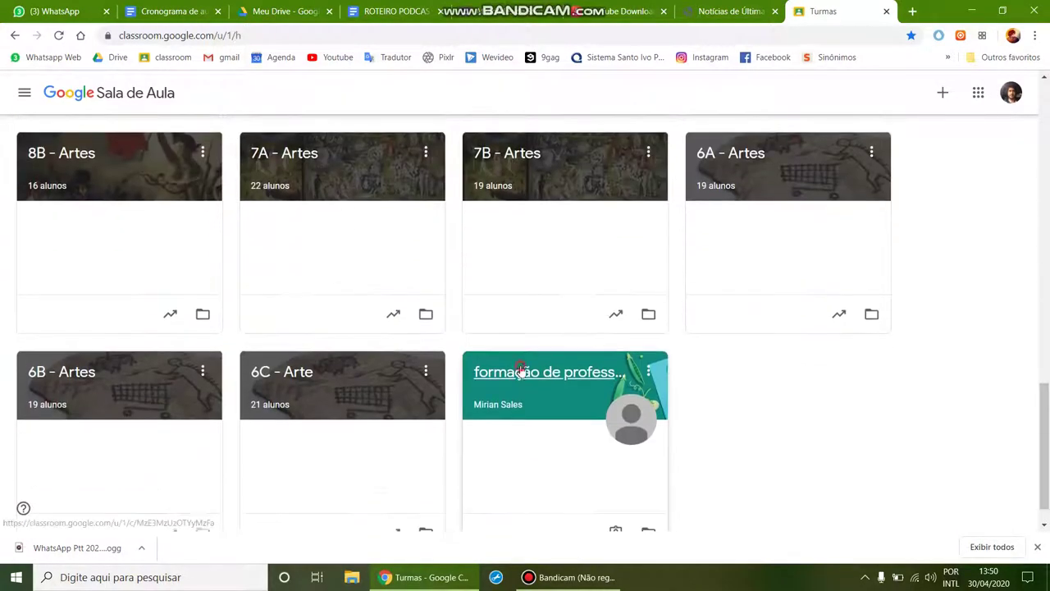
left_click(521, 371)
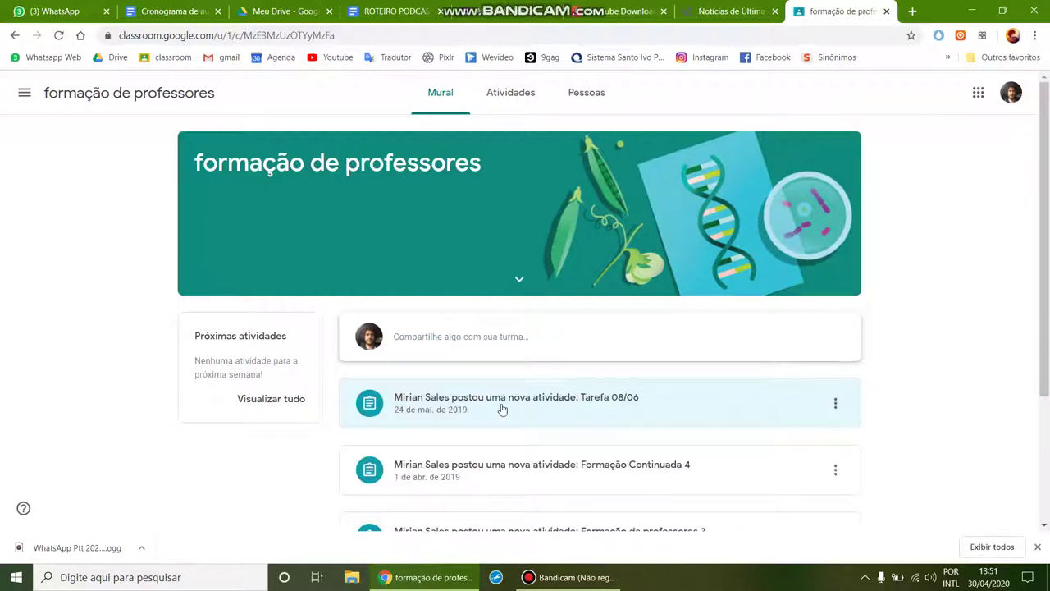
left_click(534, 407)
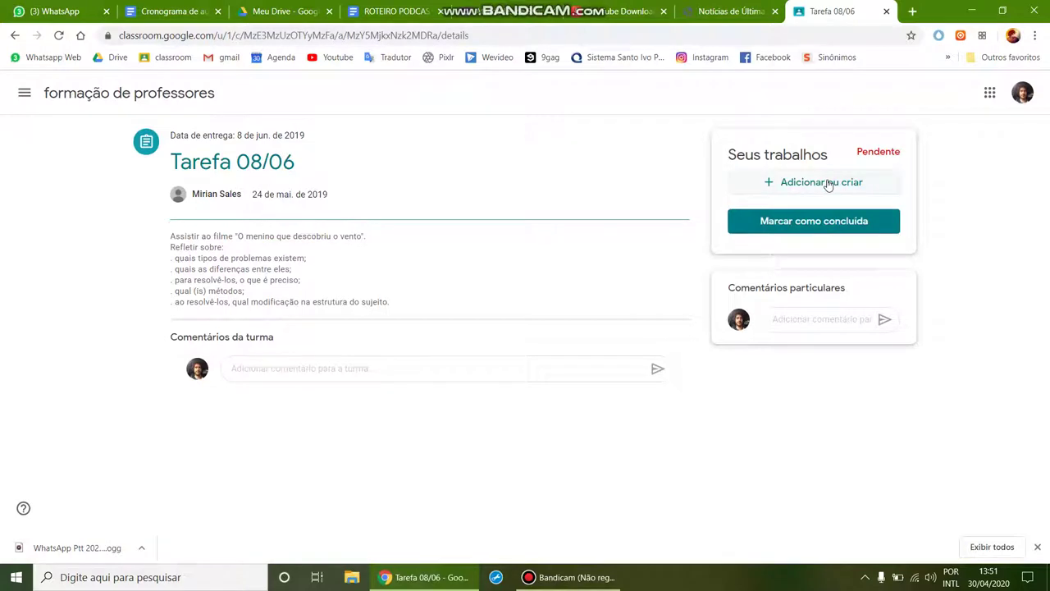
Step: Attach the pasted Podcast_bocatto Drive folder URL to Tarefa 08/06 as a link
left_click(831, 182)
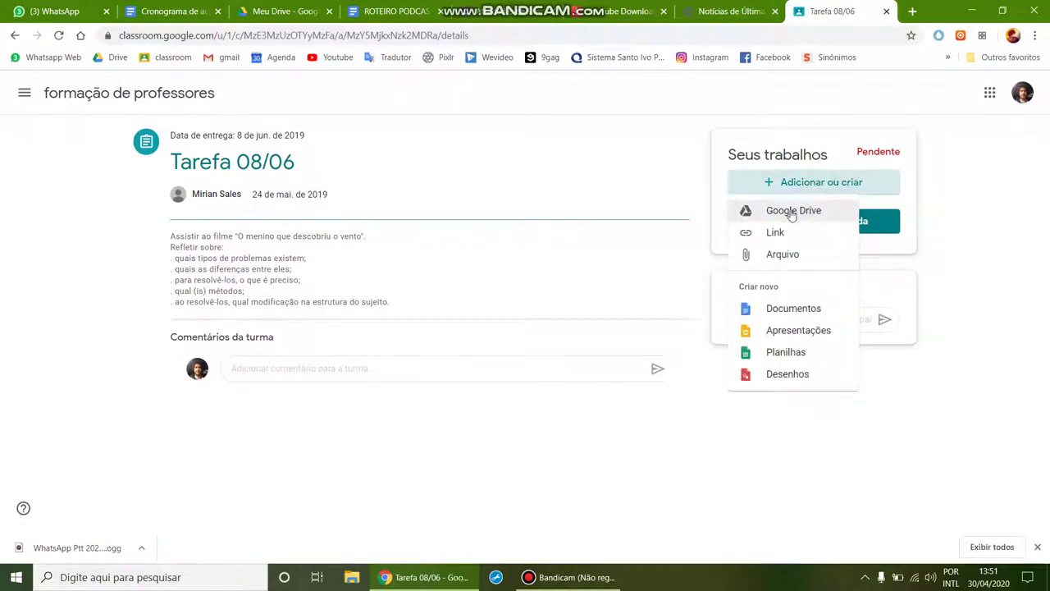
left_click(776, 233)
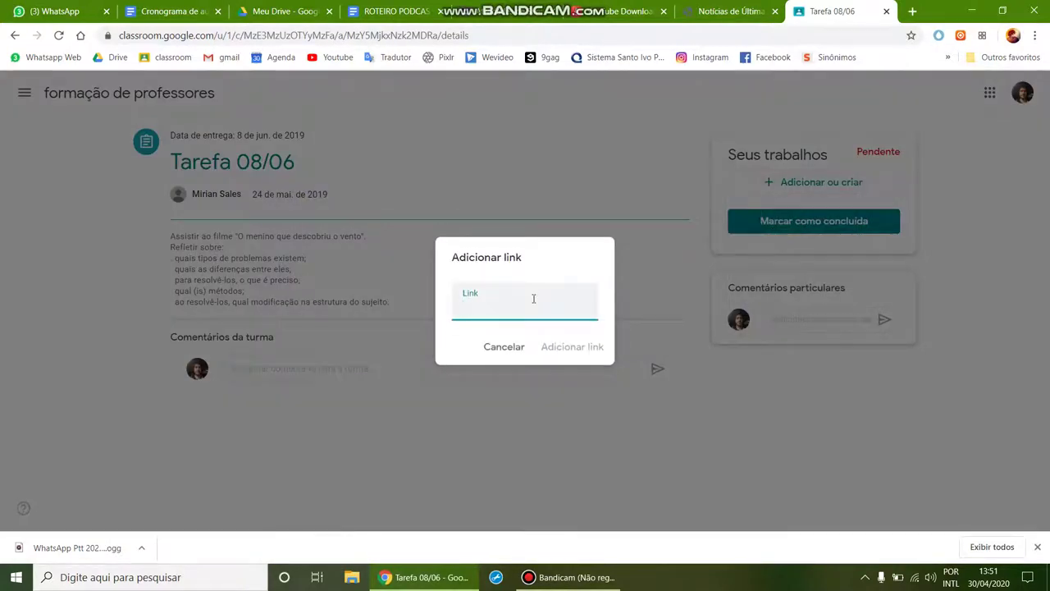
key("ctrl+v")
left_click(568, 346)
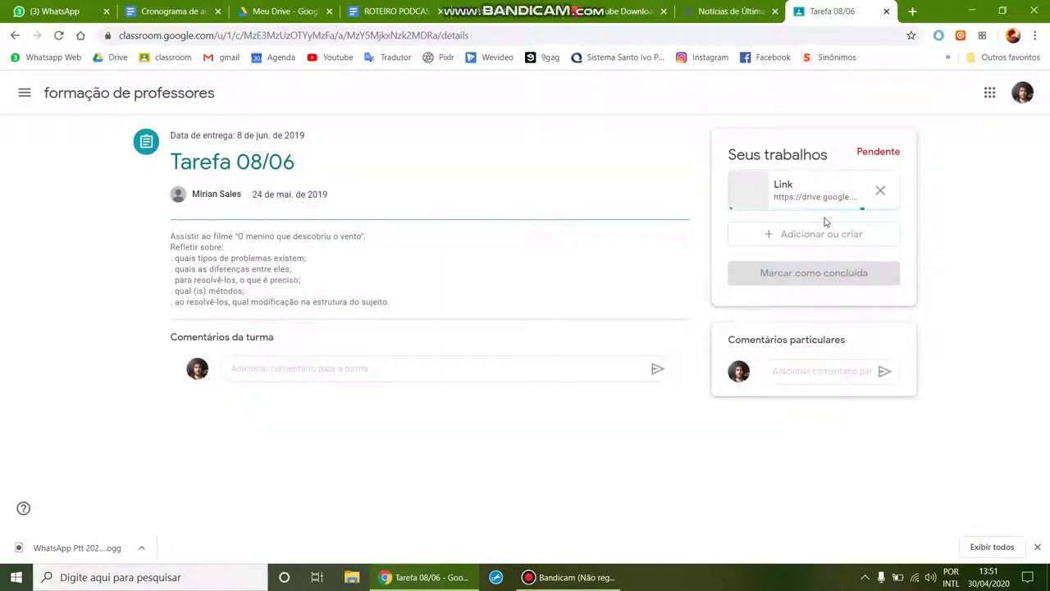
Step: Browse to the Podcast_bocatto folder in the Google Drive picker, then close it
left_click(790, 236)
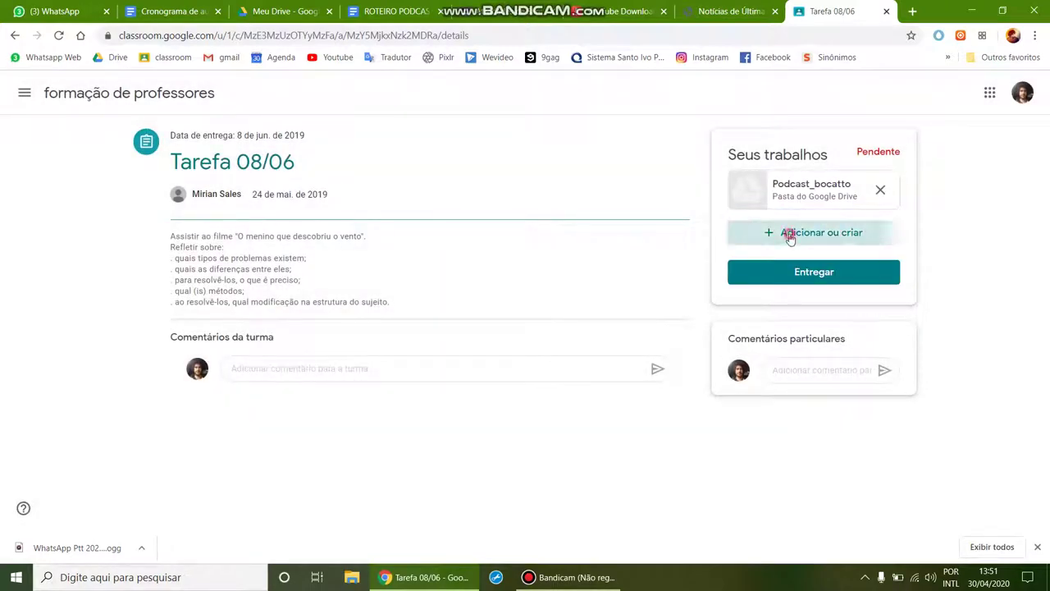
left_click(776, 261)
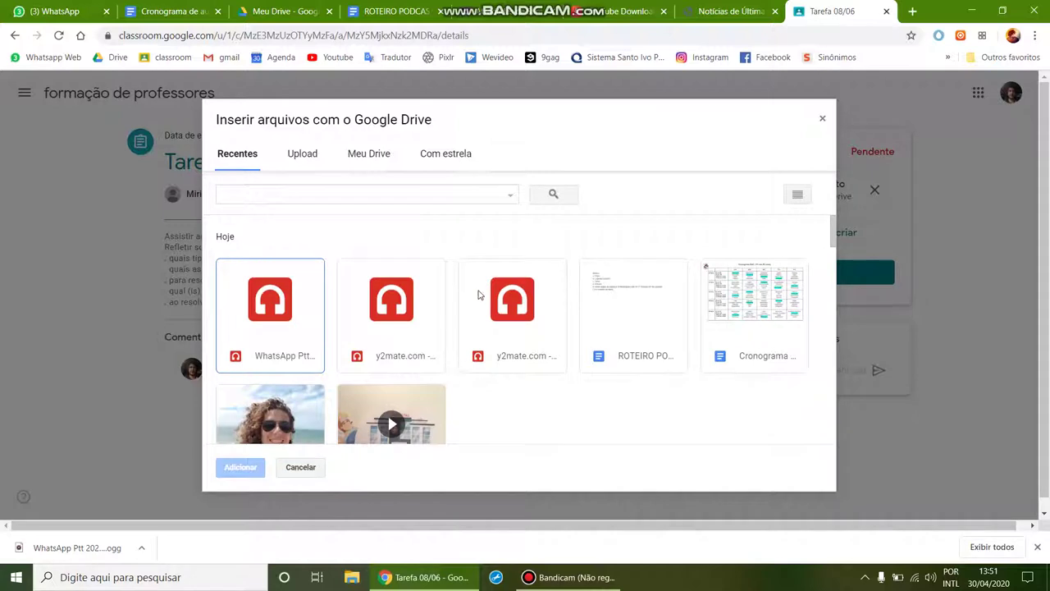
left_click(376, 156)
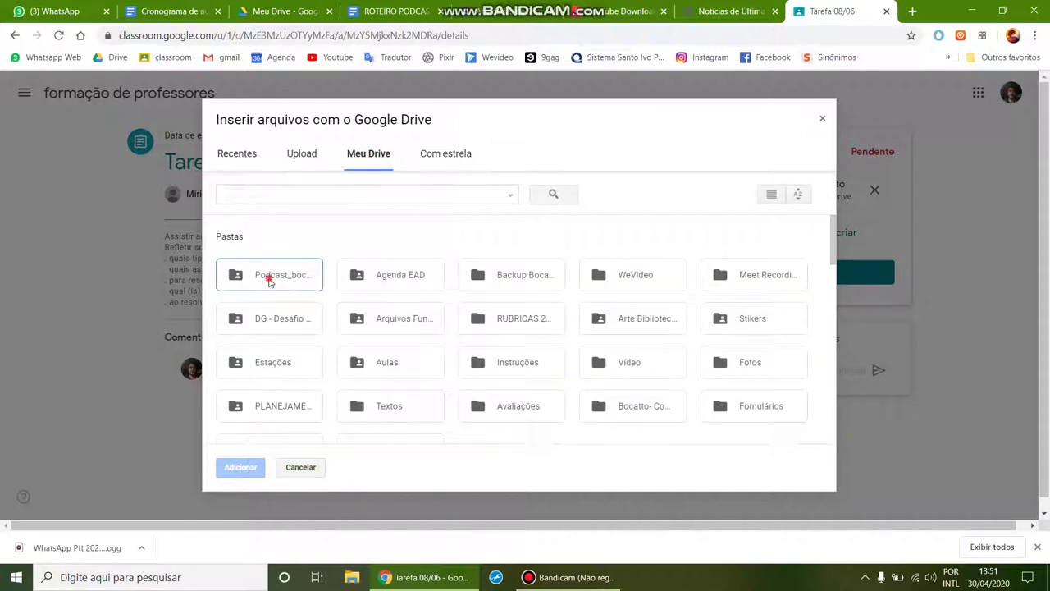
left_click(361, 274)
left_click(300, 276)
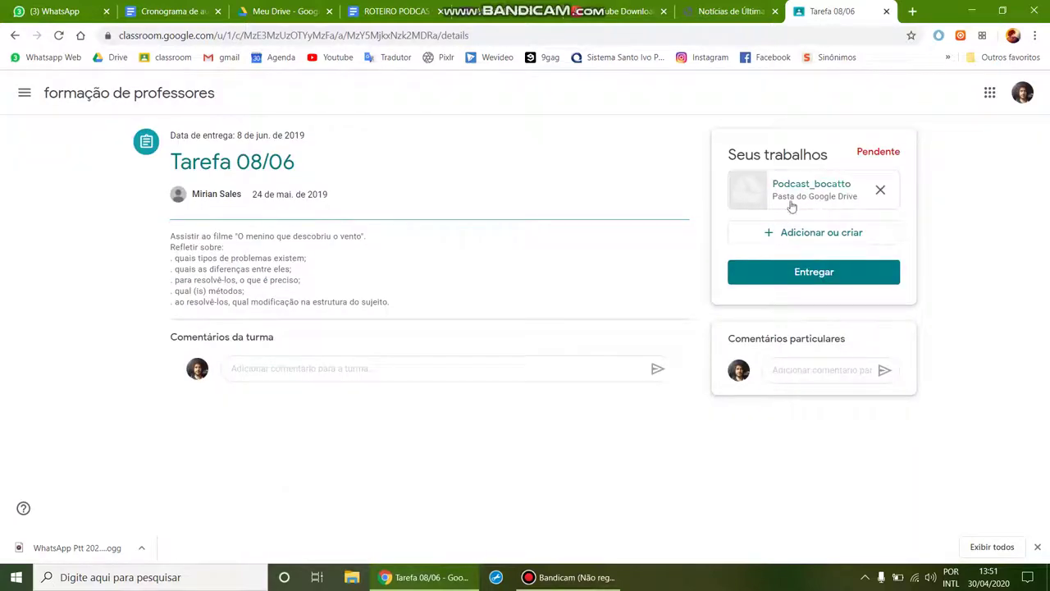
left_click(568, 578)
left_click(565, 578)
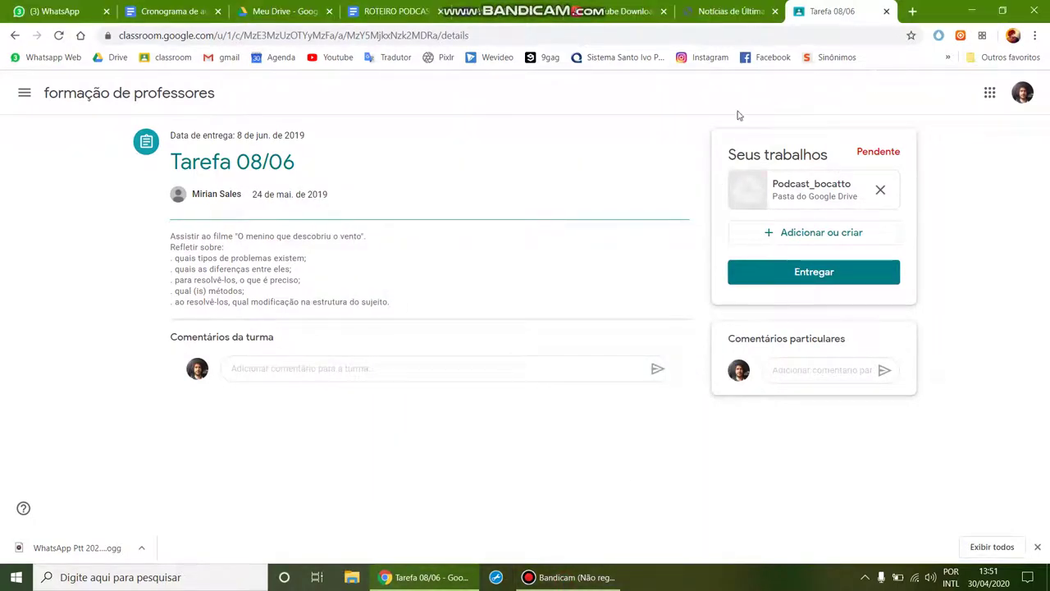
left_click(912, 11)
Step: Enter 'wevideo' in the new tab's address bar to load the WeVideo site
left_click(561, 34)
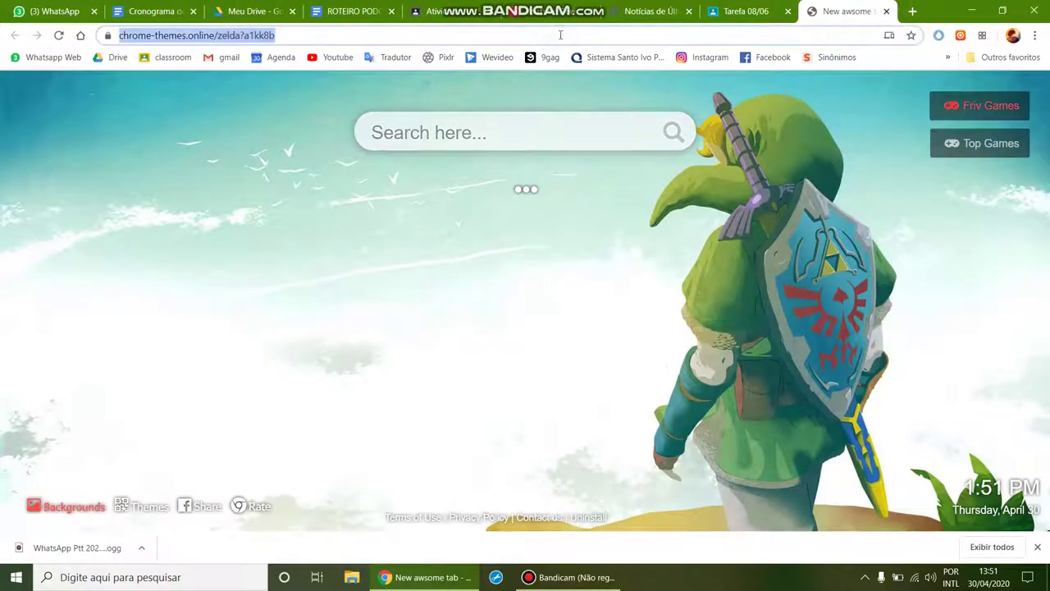
type("wevideo.com")
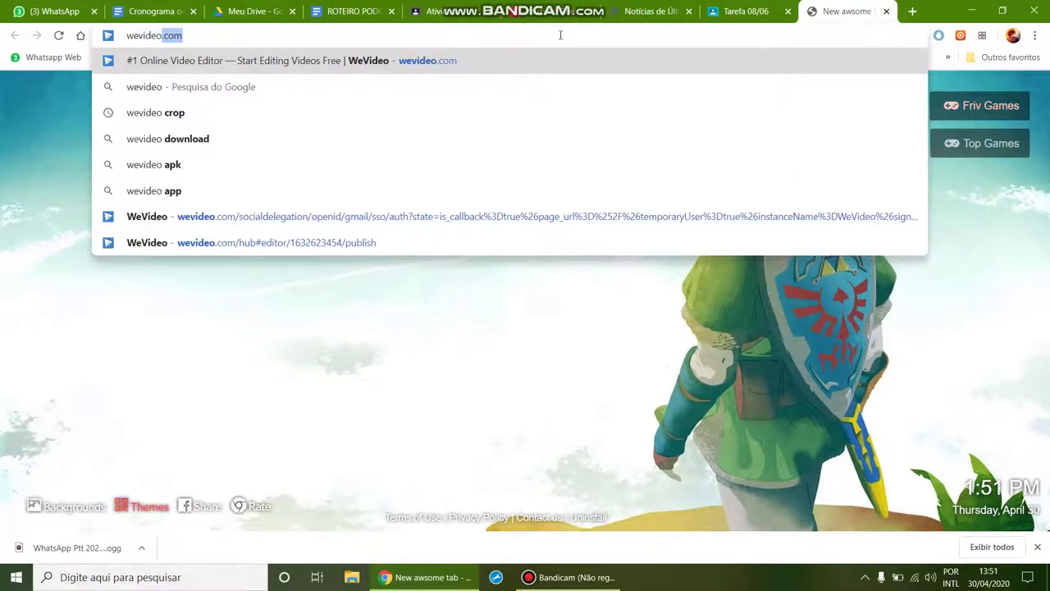
key("Return")
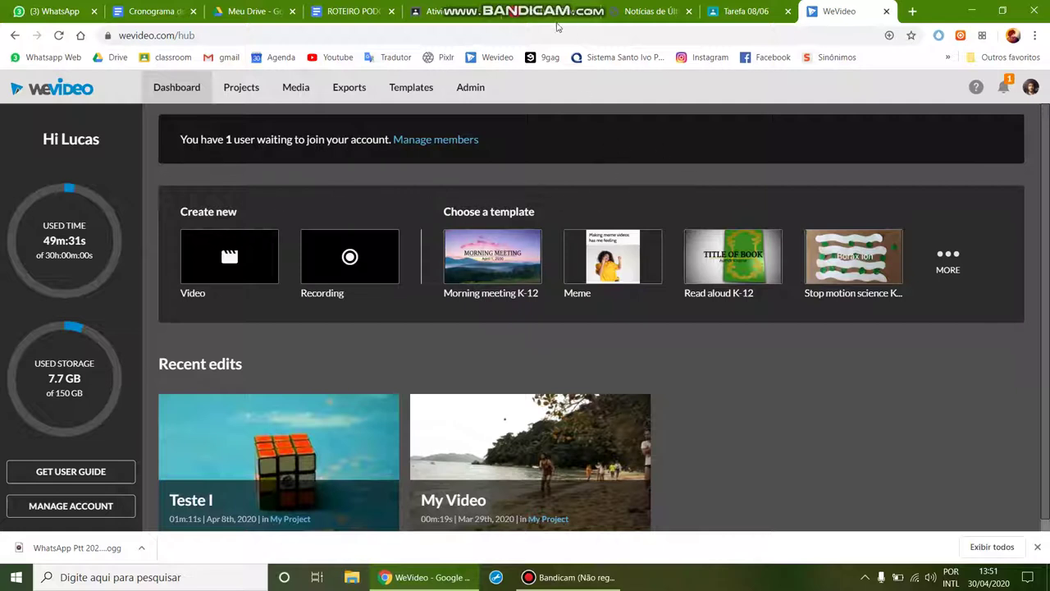
Step: Paste the Google Drive share link after 'd. Vinheta' in the ROTEIRO PODCAST script
left_click(346, 12)
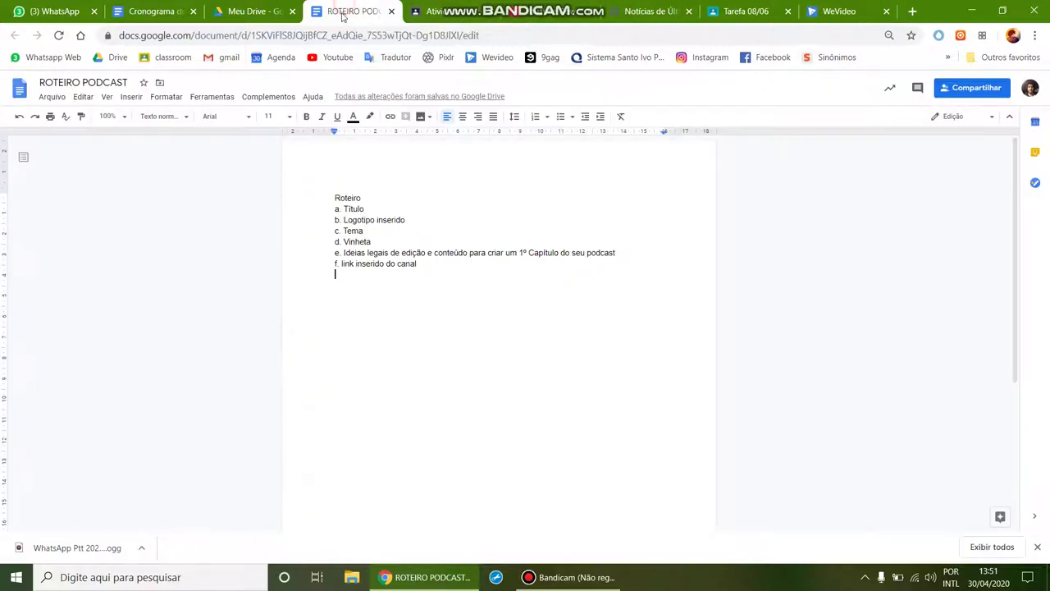
left_click(375, 241)
left_click(542, 284)
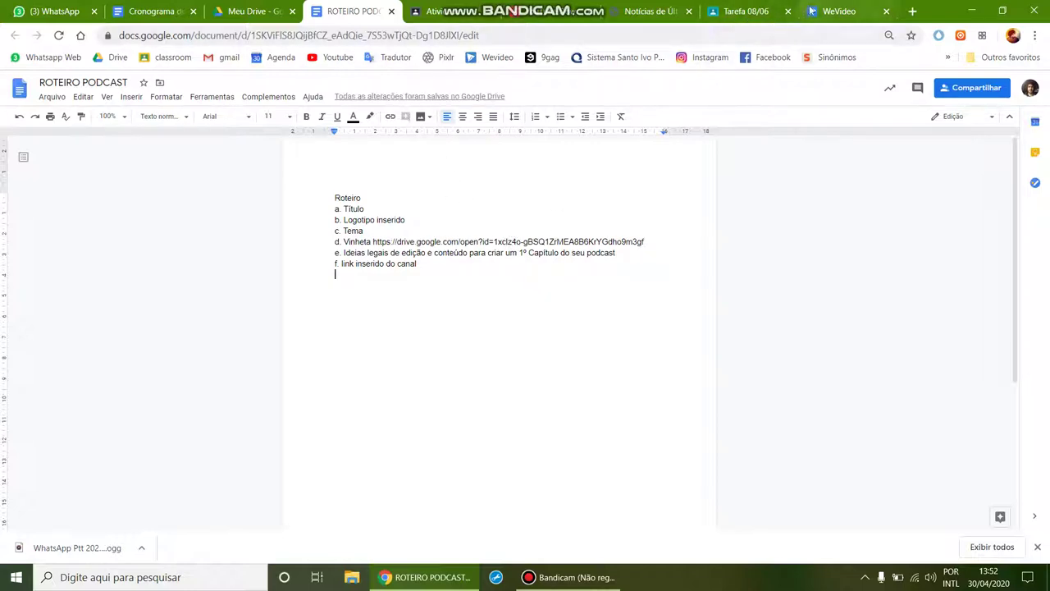
left_click(833, 12)
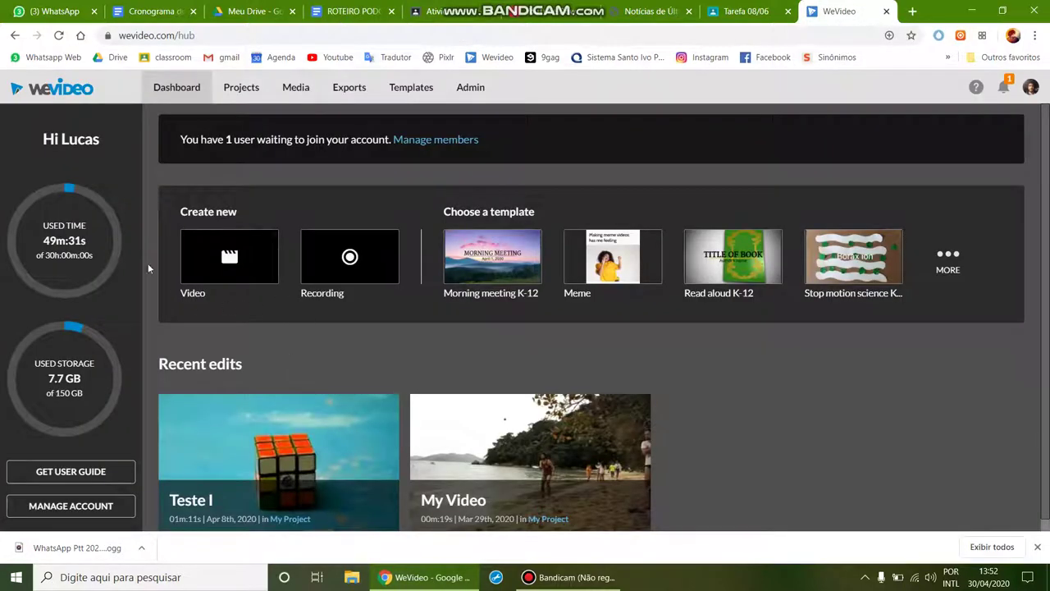
Step: Create a new WeVideo video project and show the My media library
scroll(227, 337, "down", 1)
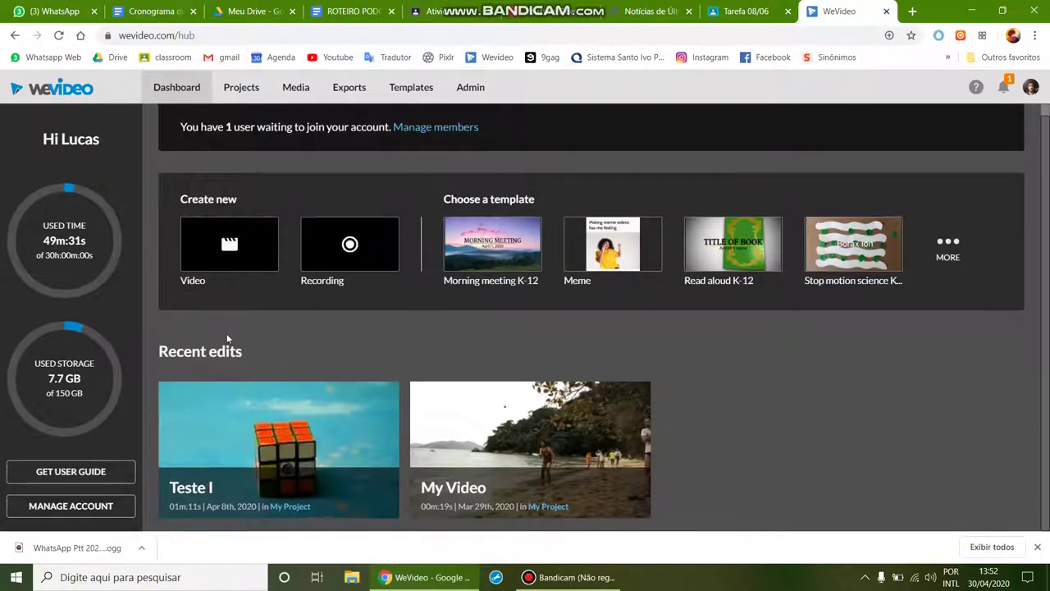
left_click(230, 248)
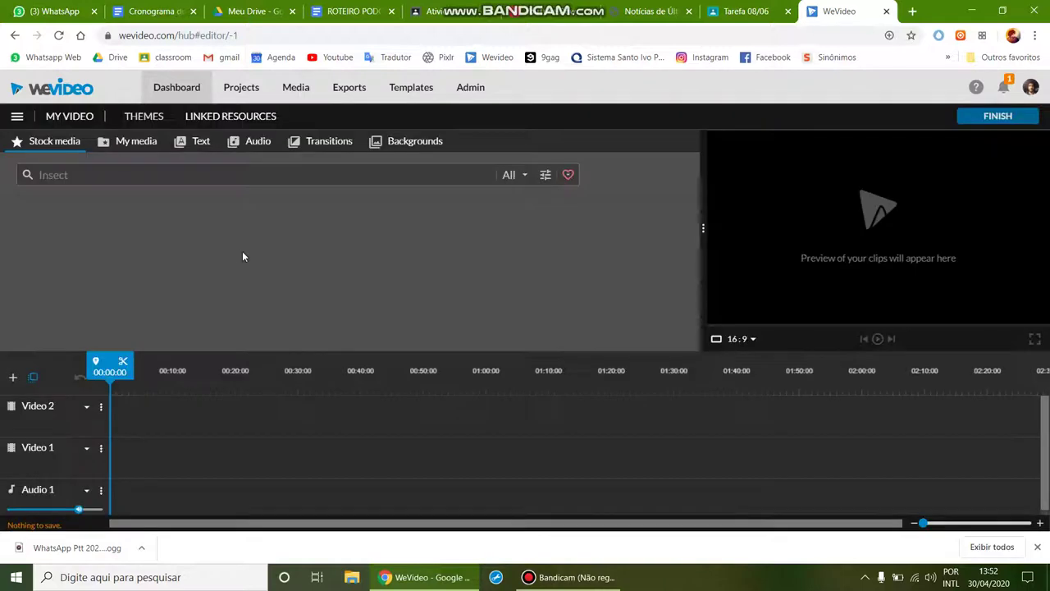
left_click(127, 144)
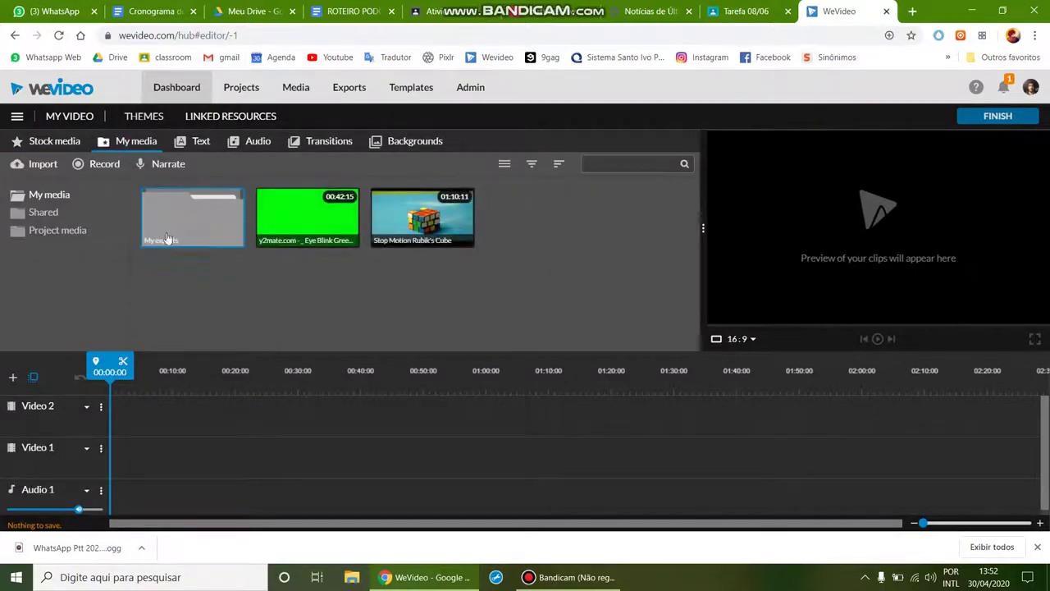
Step: Import the DANCE MONKEY, 20th Century Fox and WhatsApp voice files from Podcast_bocatto on Google Drive
left_click(38, 167)
left_click(289, 433)
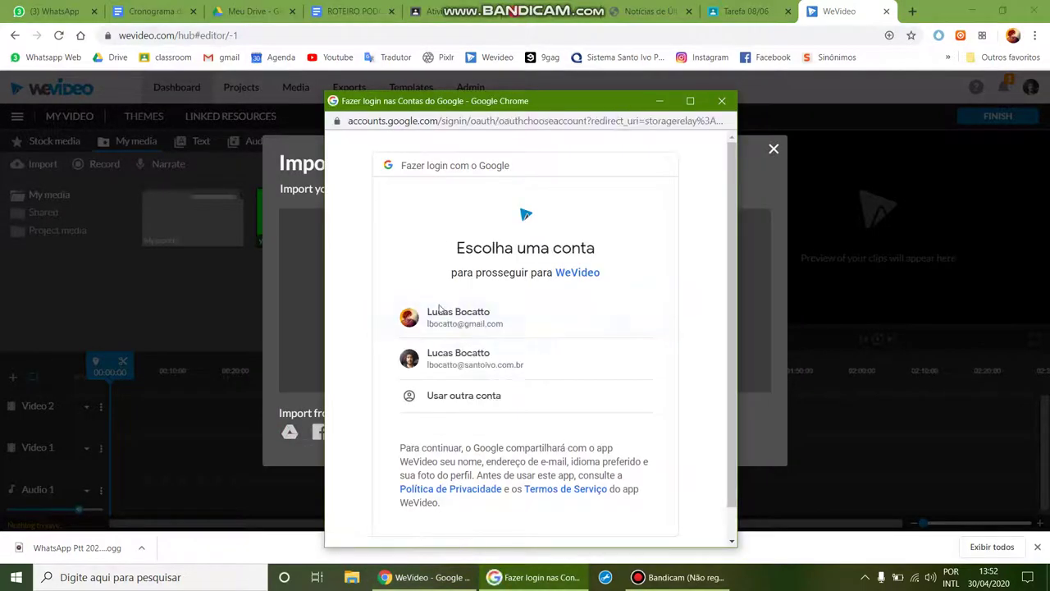
left_click(492, 362)
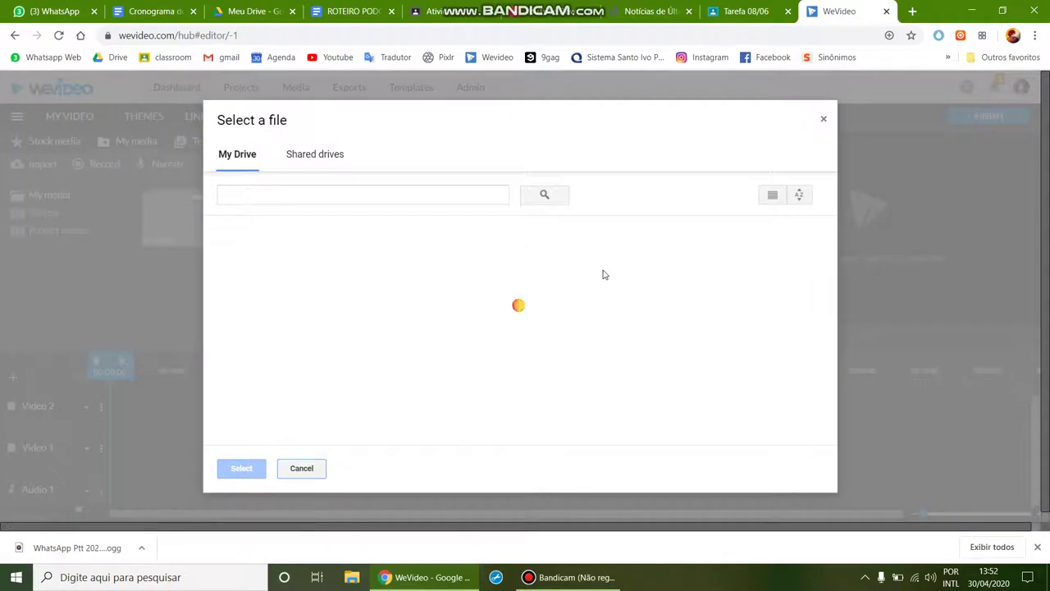
left_click(279, 276)
left_click(281, 278)
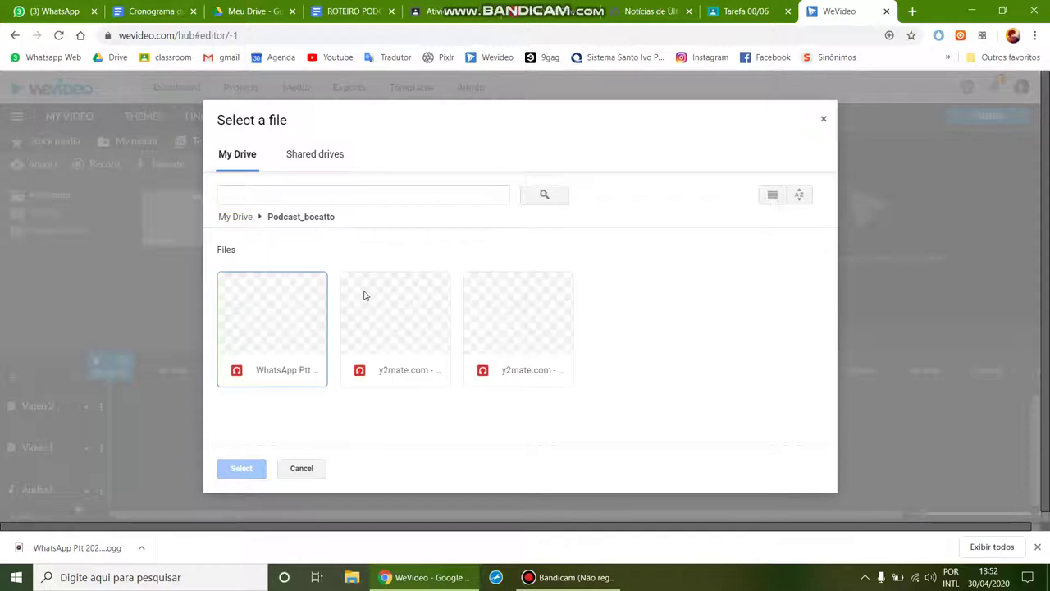
left_click(293, 352)
left_click(238, 467)
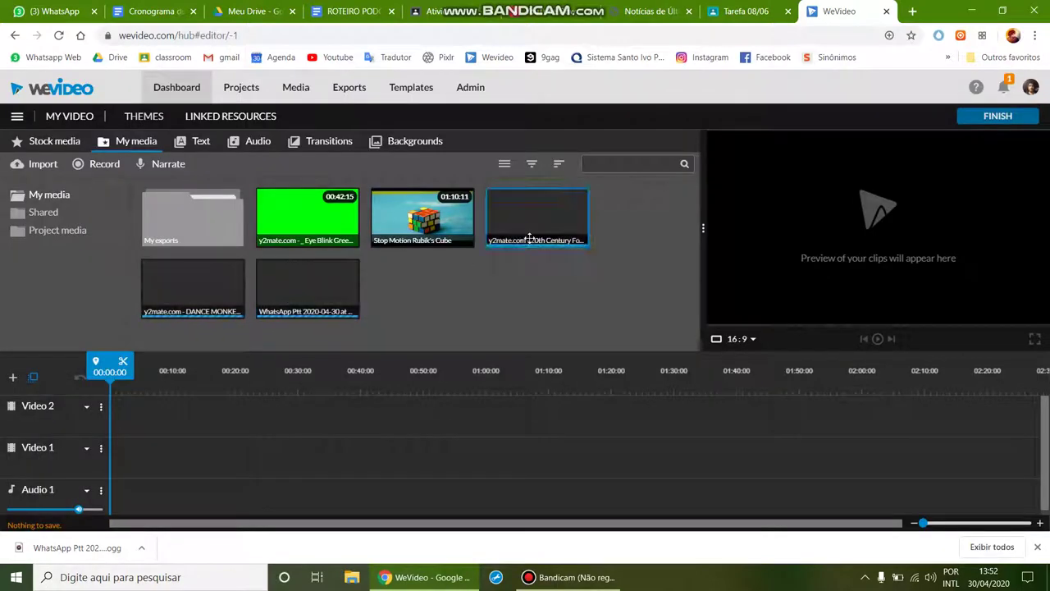
left_click(560, 579)
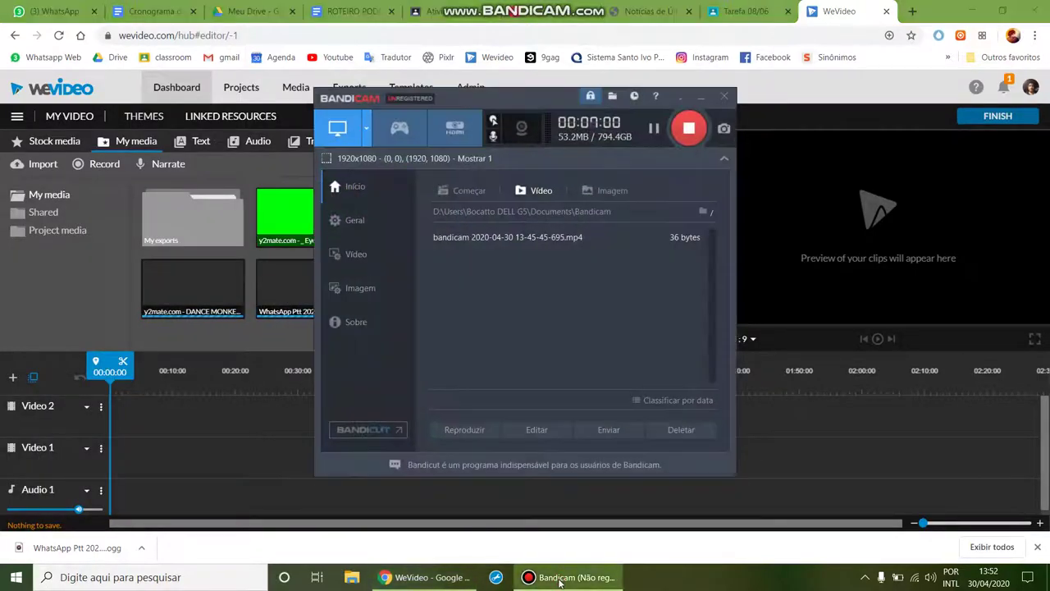
left_click(560, 578)
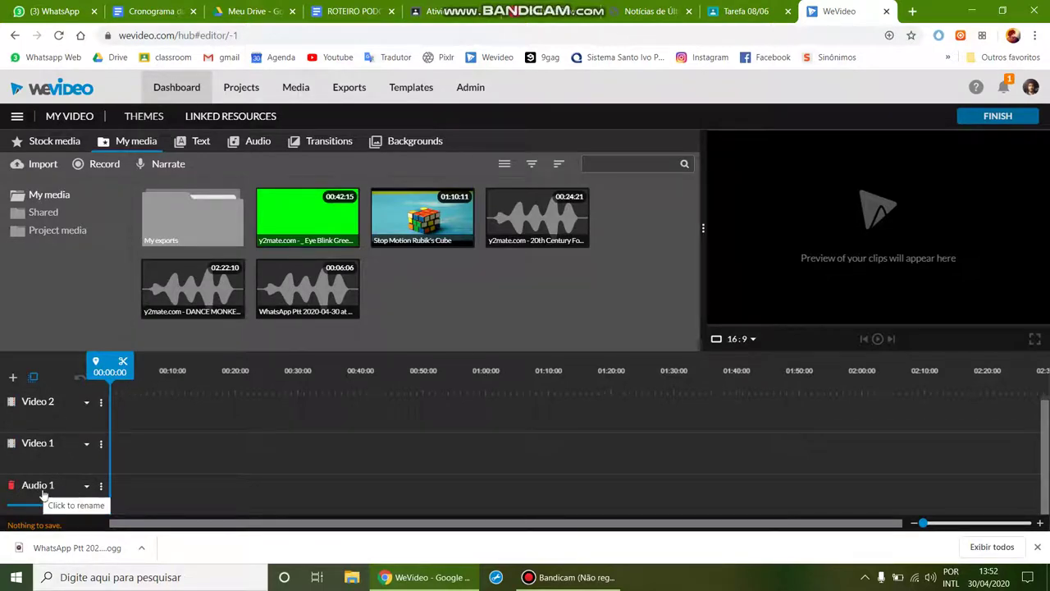
Step: Add two new audio tracks, Audio 2 and Audio 3, to the timeline
left_click(13, 379)
left_click(615, 289)
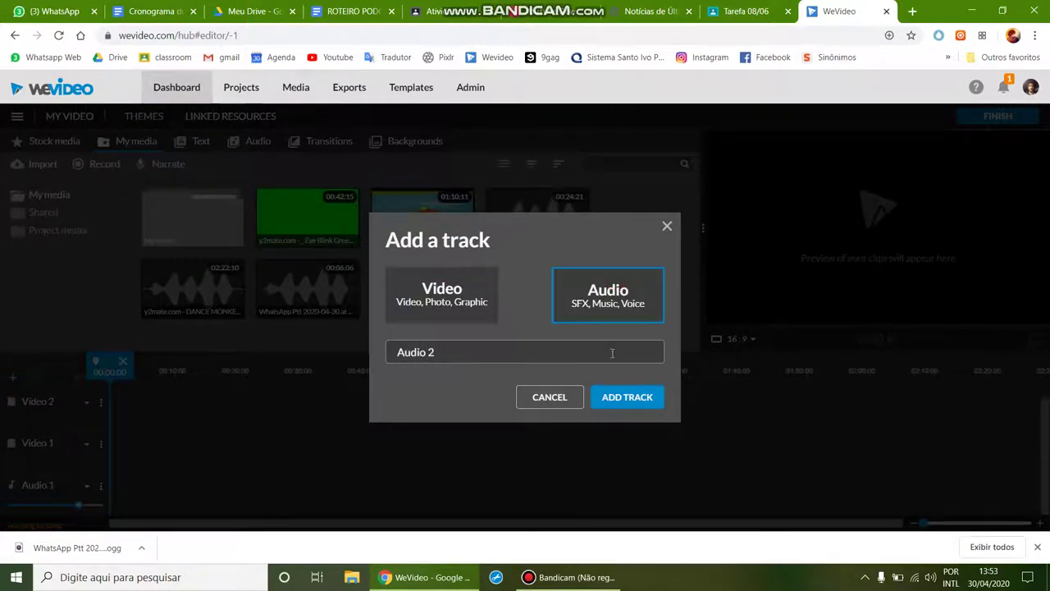
left_click(624, 398)
left_click(13, 379)
left_click(611, 289)
left_click(620, 398)
scroll(67, 464, "down", 2)
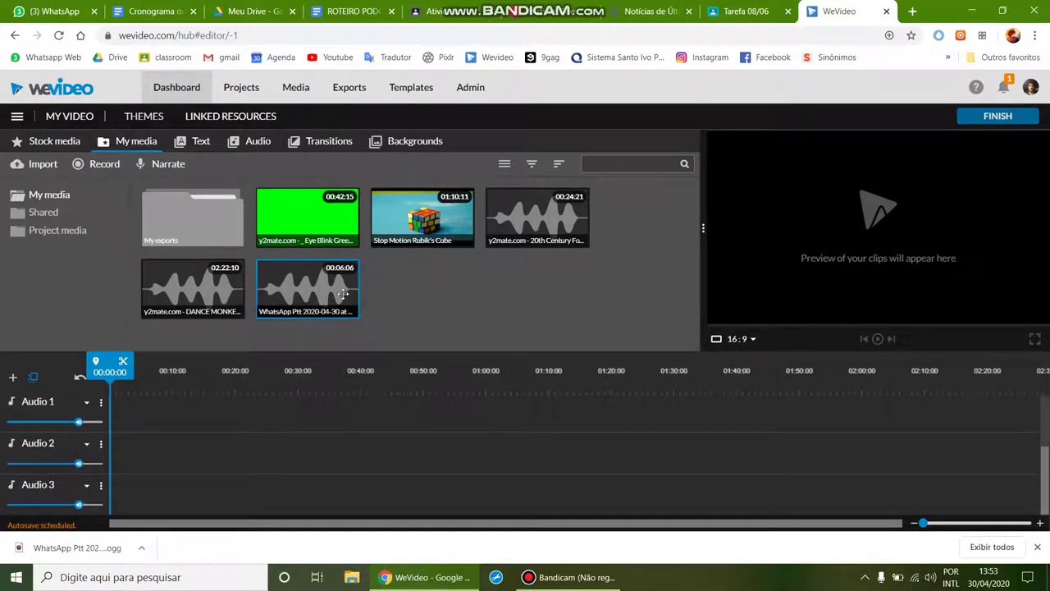
Step: Place DANCE MONKEY on Audio 3, and the Fox intro and voice clip (~0:27) on Audio 2
left_click_drag(207, 299, 164, 486)
left_click_drag(293, 287, 265, 460)
left_click_drag(527, 222, 165, 451)
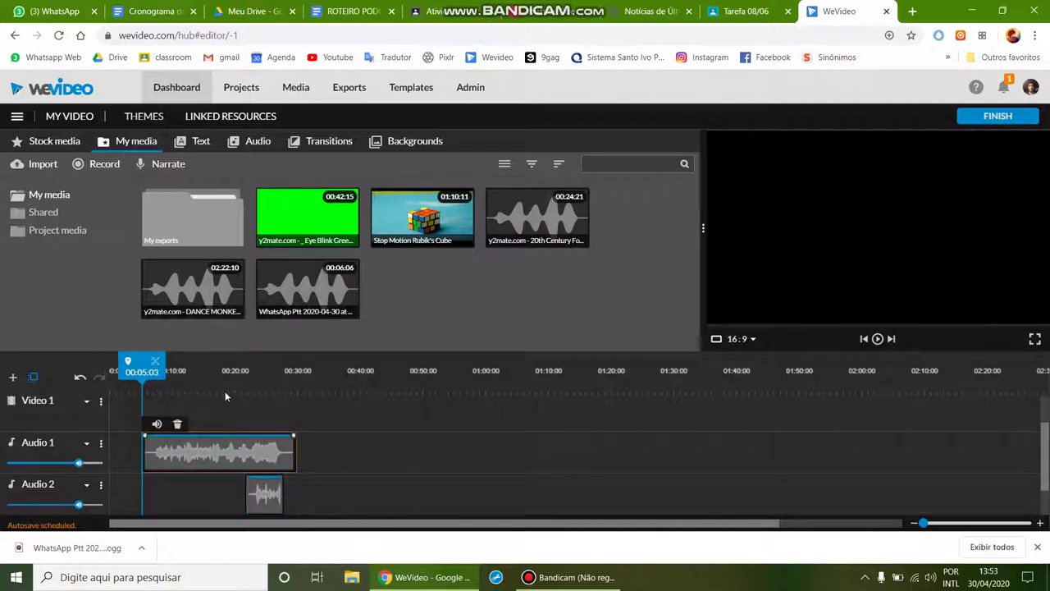
left_click_drag(264, 453, 368, 453)
left_click_drag(258, 428, 227, 464)
left_click_drag(353, 457, 287, 457)
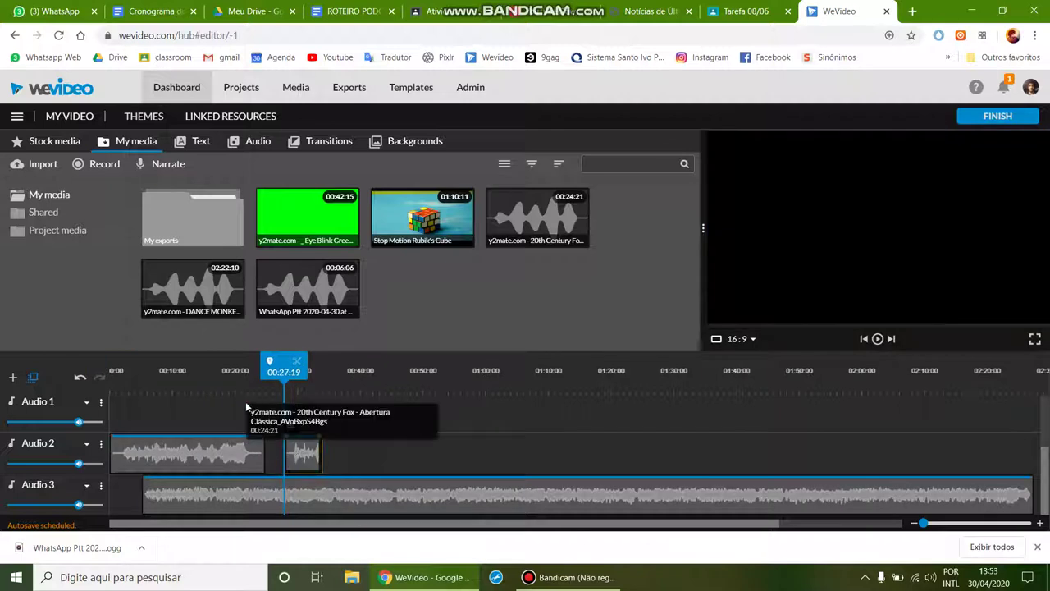
left_click(293, 450)
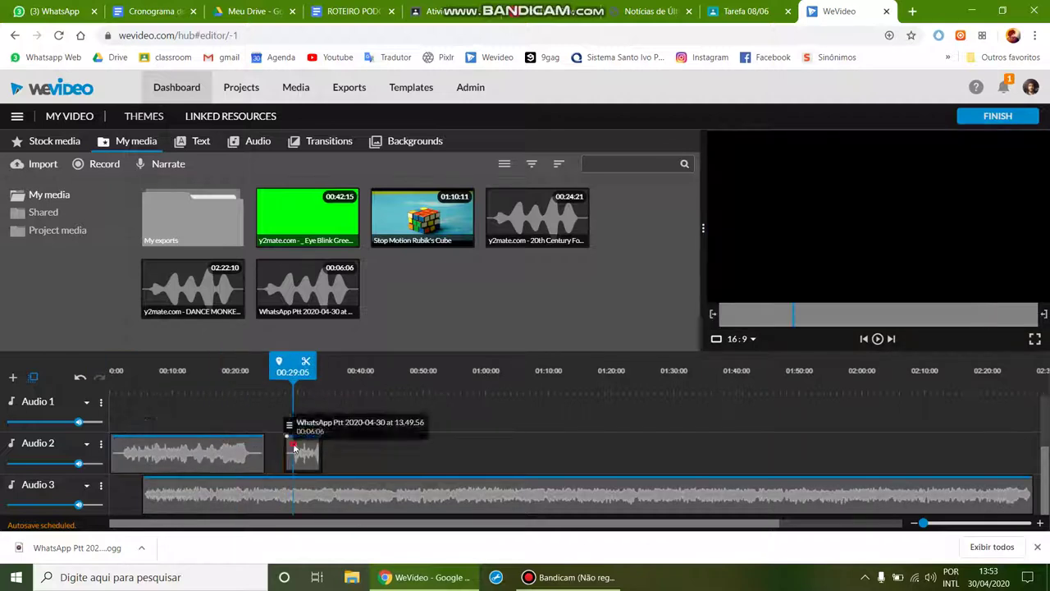
Step: Lower the Audio 3 music volume between roughly 0:13 and 0:29 with keyframes
left_click(302, 482)
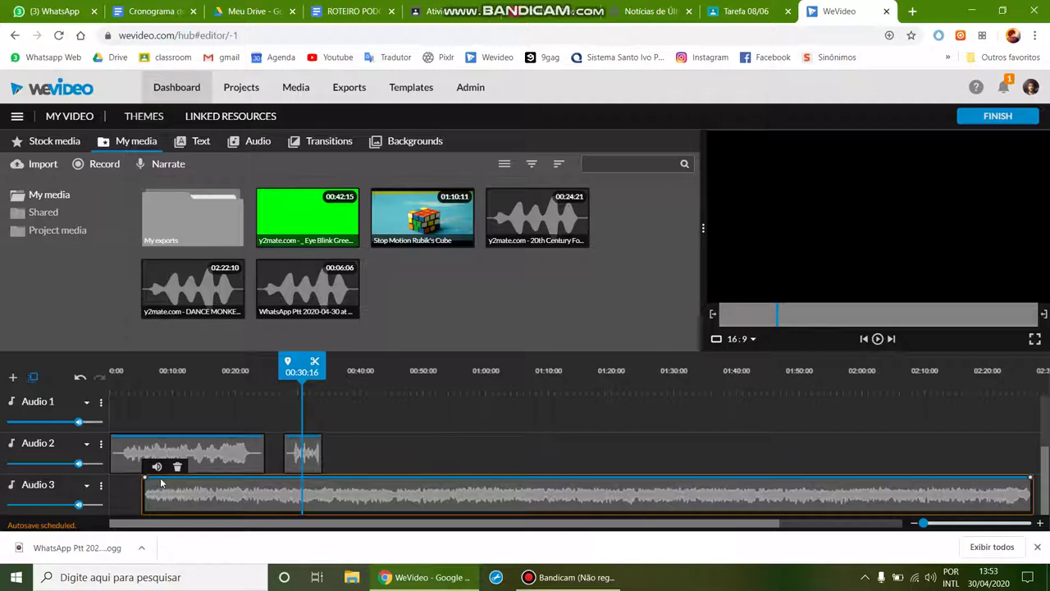
mouse_move(207, 480)
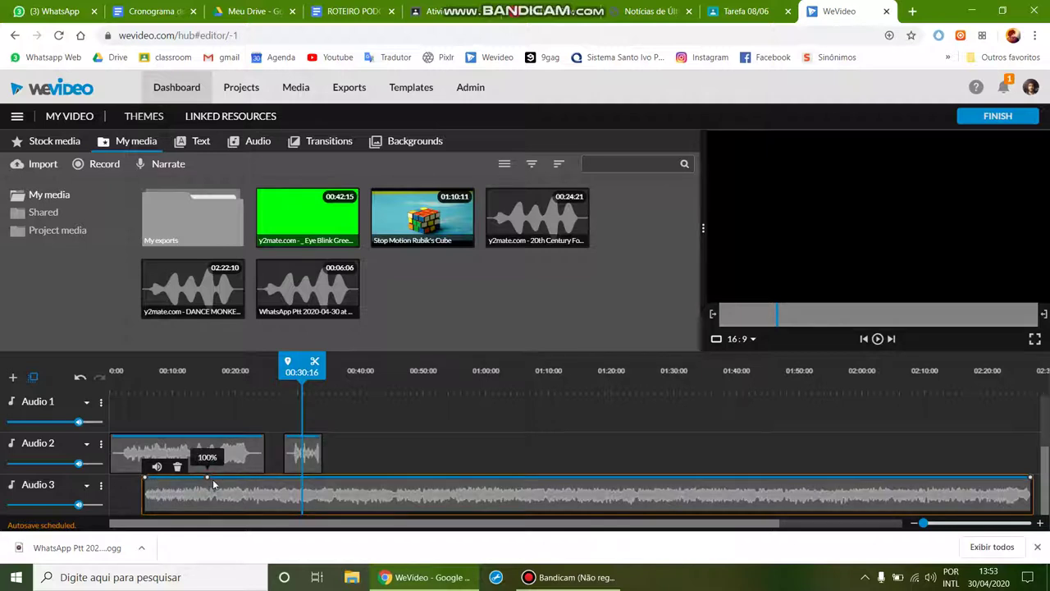
left_click(190, 478)
left_click(228, 479)
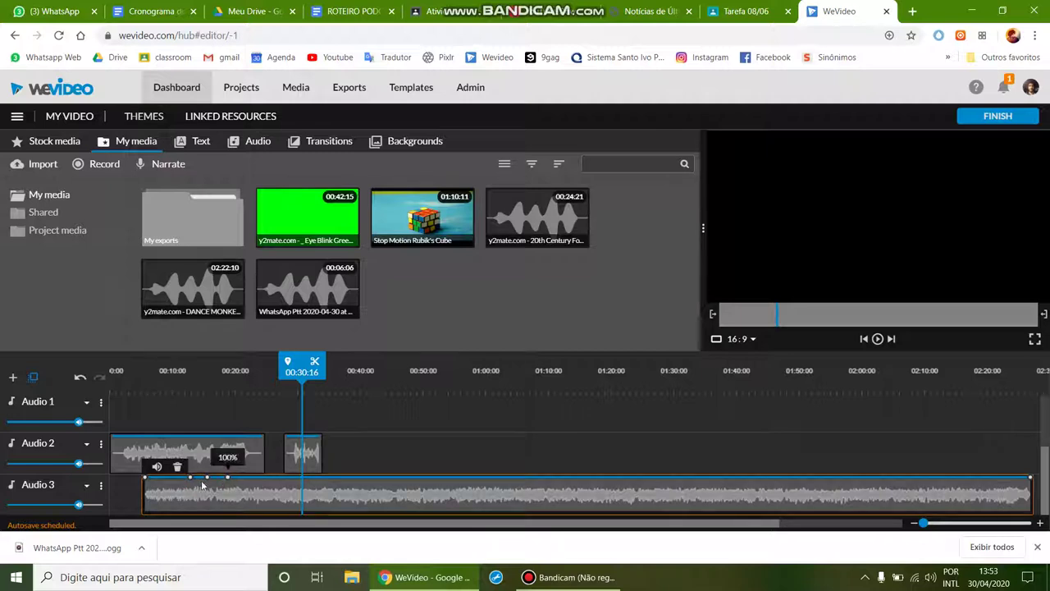
left_click_drag(207, 480, 293, 477)
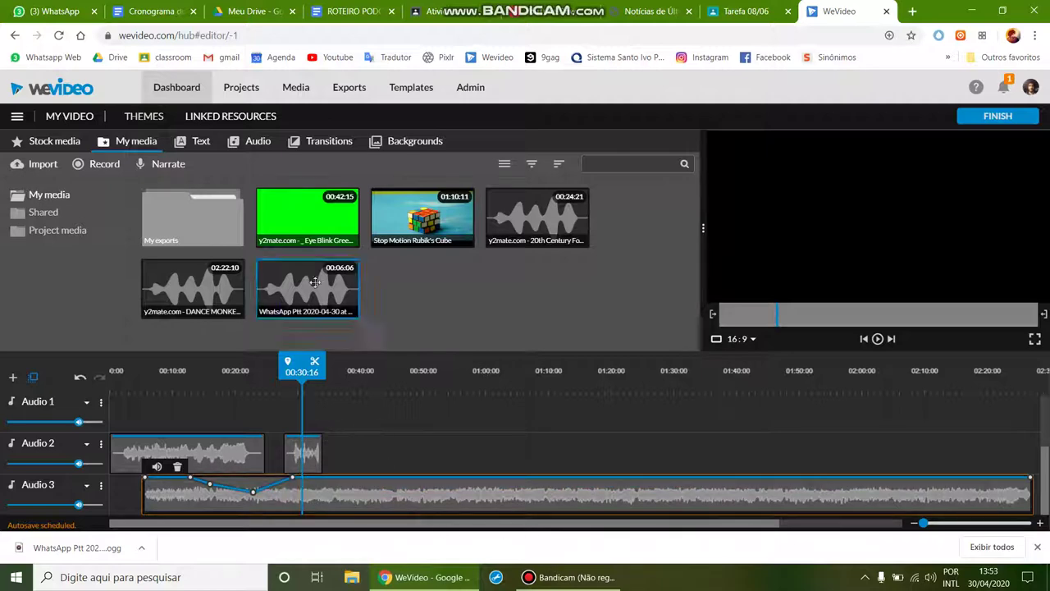
Step: Finish the project and title the export 'Podcast_bocatto cap 1'
left_click(985, 116)
triple_click(550, 312)
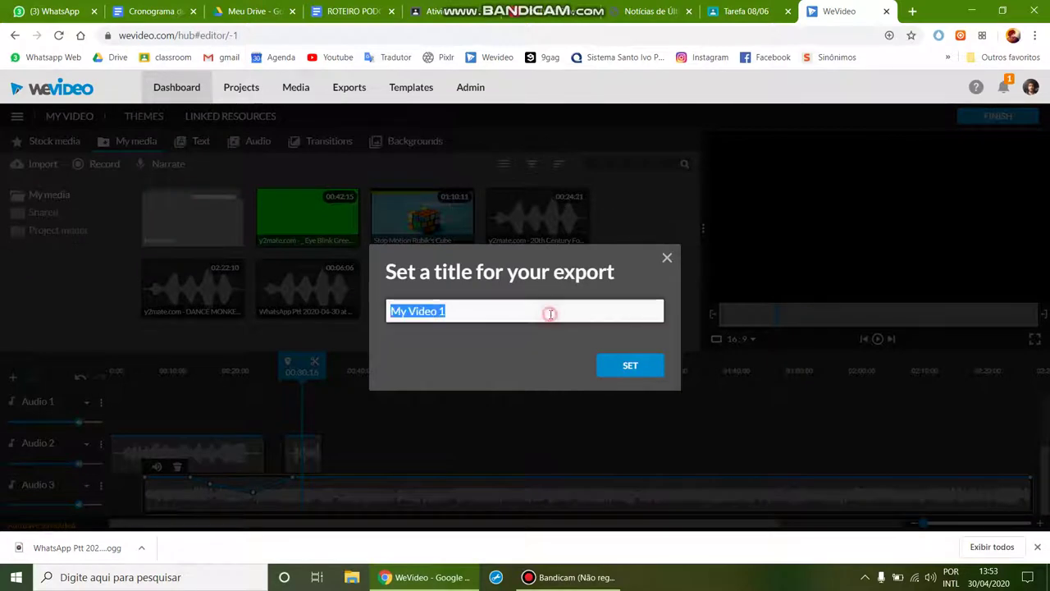
type("Podcast_bocatto cap")
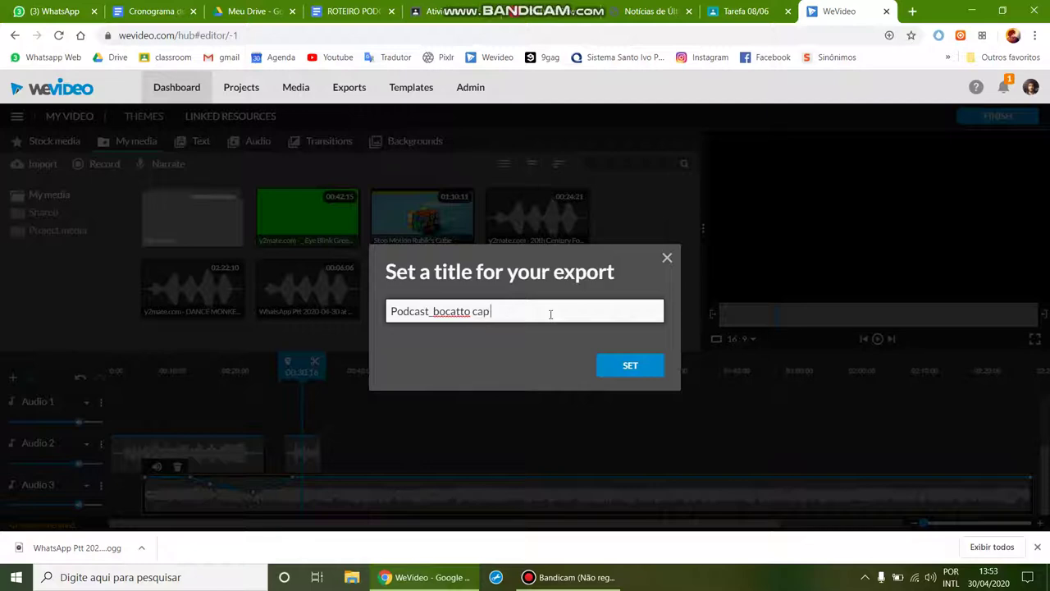
left_click(601, 380)
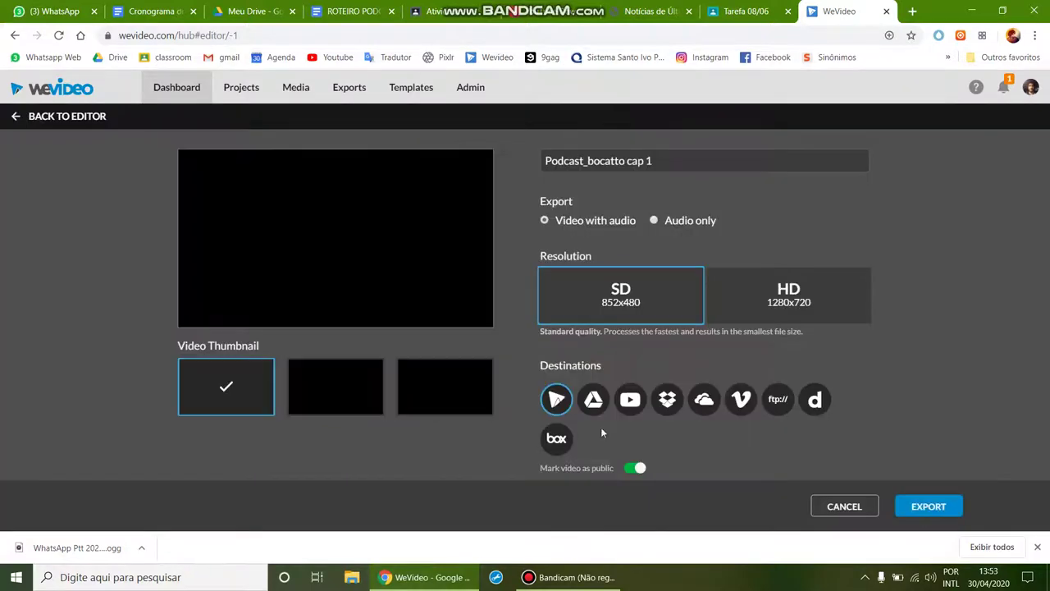
Step: Export the 2m27s mix as audio only and let it finish processing
left_click(589, 578)
left_click(588, 578)
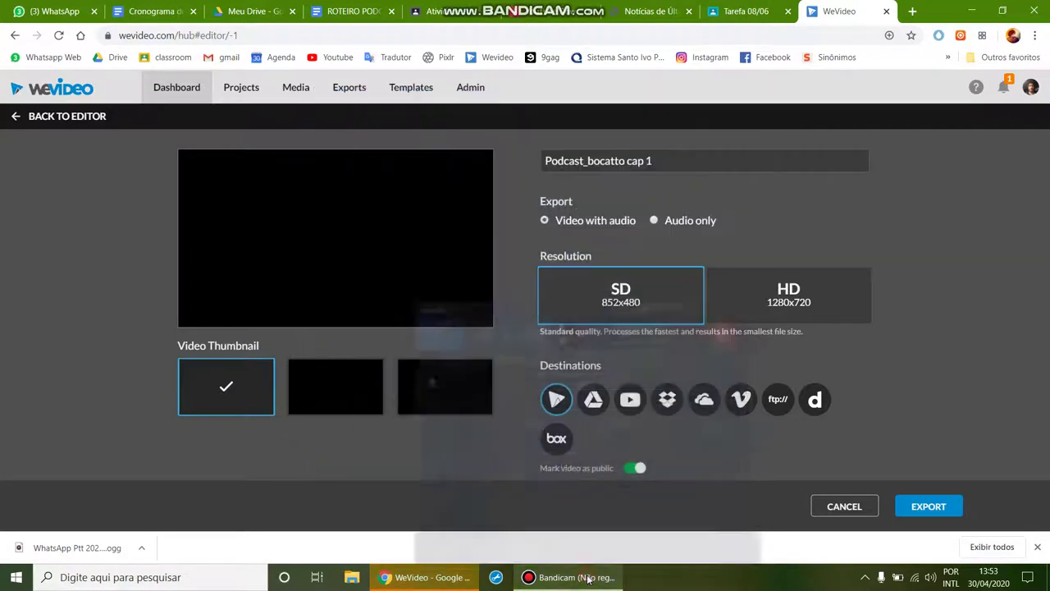
left_click(655, 221)
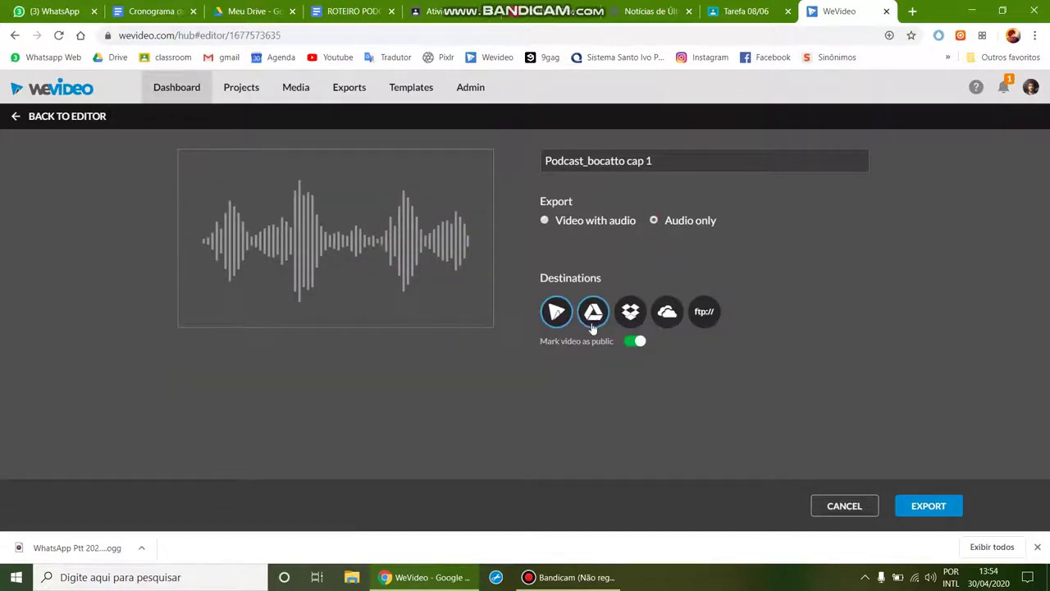
left_click(919, 506)
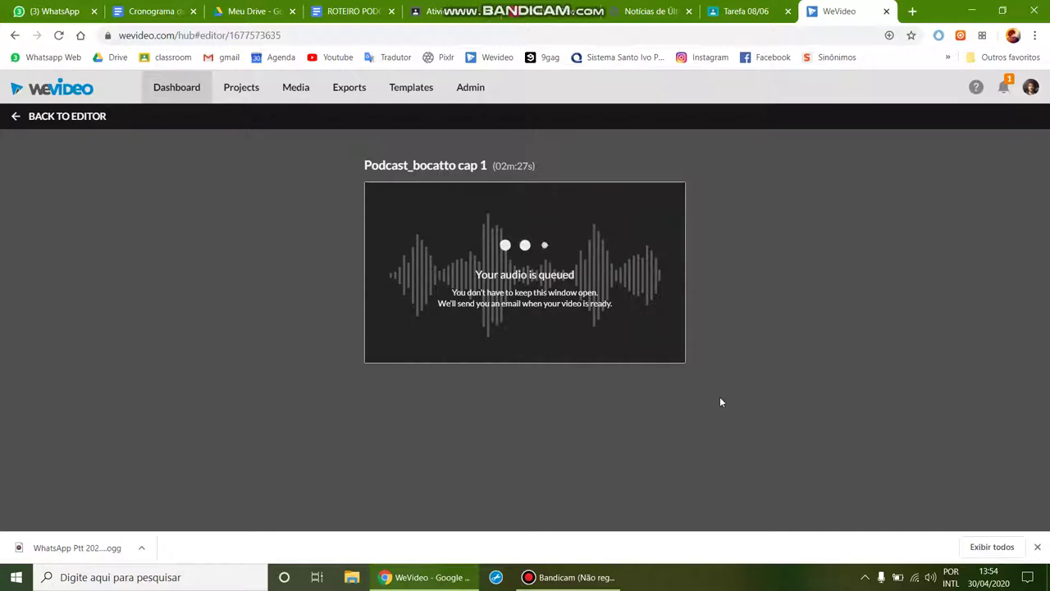
left_click(572, 579)
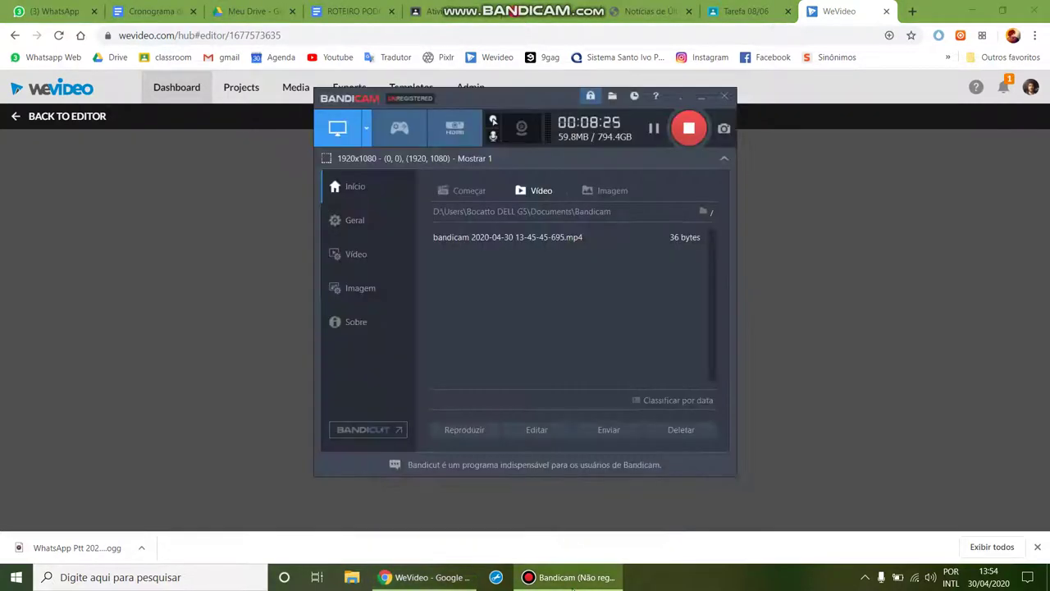
left_click(574, 578)
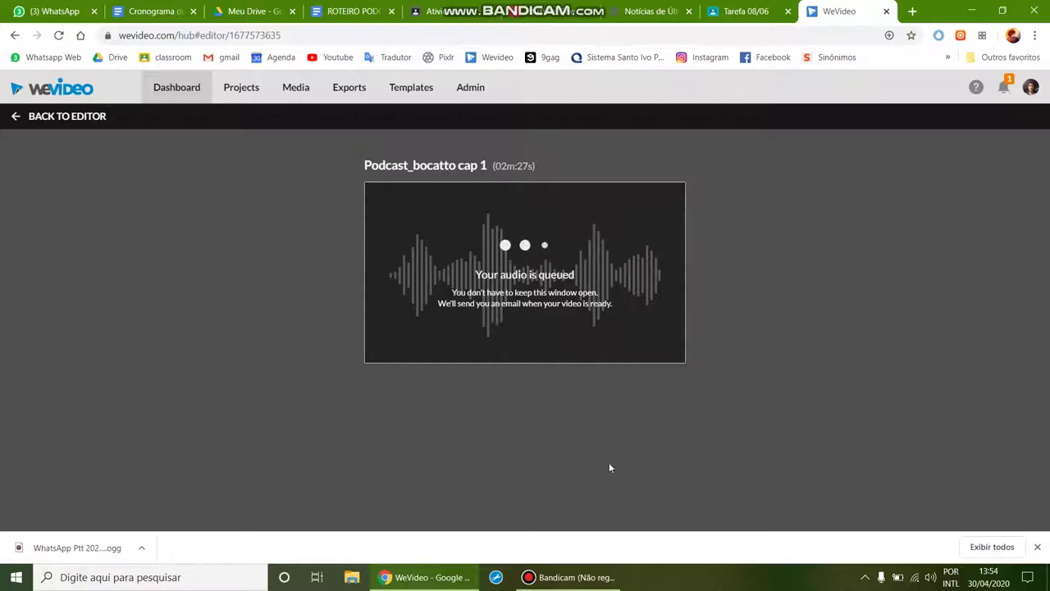
left_click(573, 578)
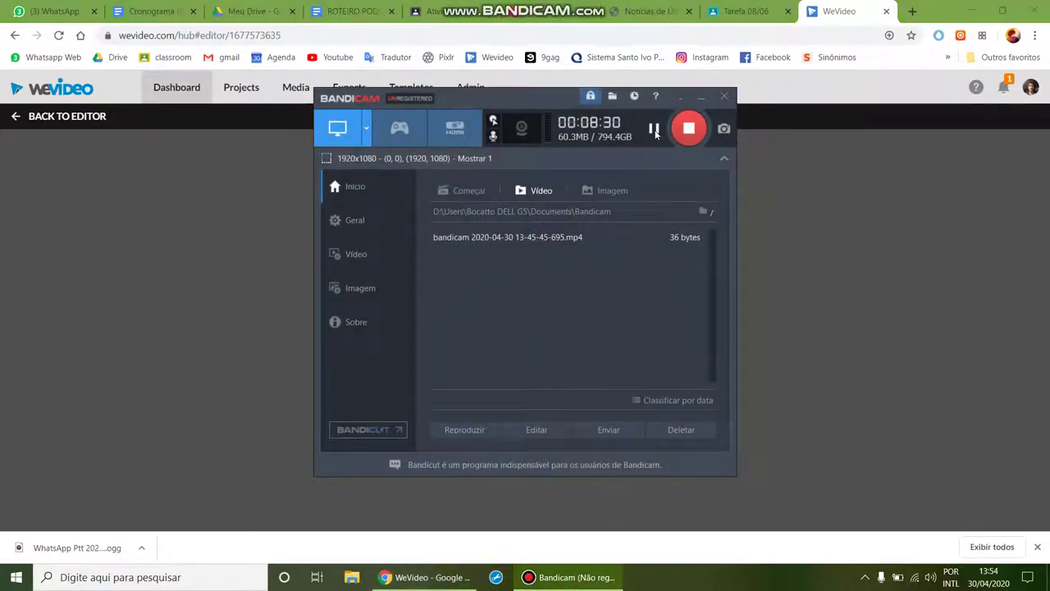
left_click(798, 232)
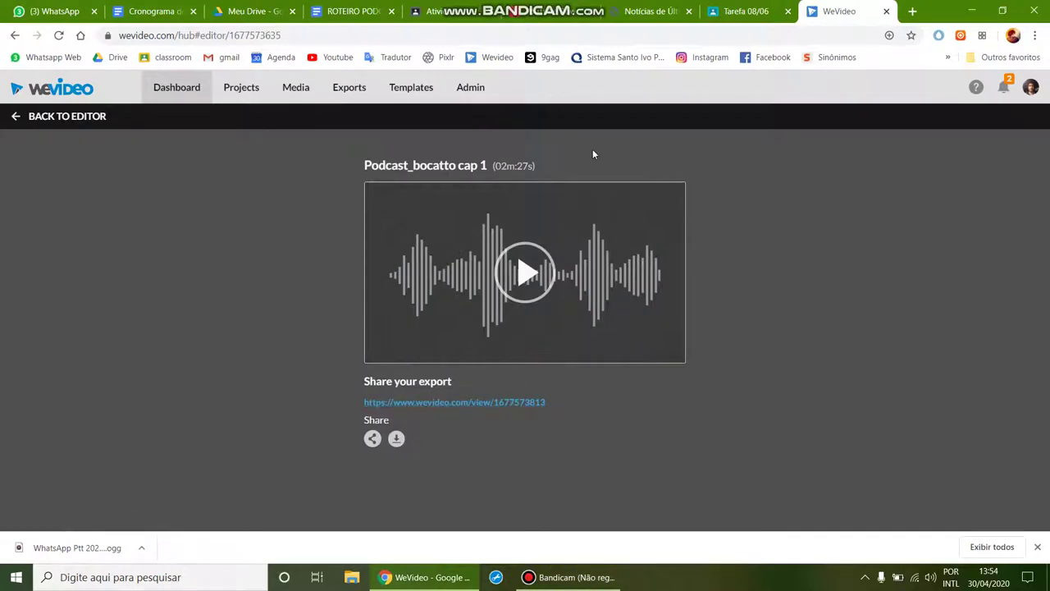
left_click(253, 10)
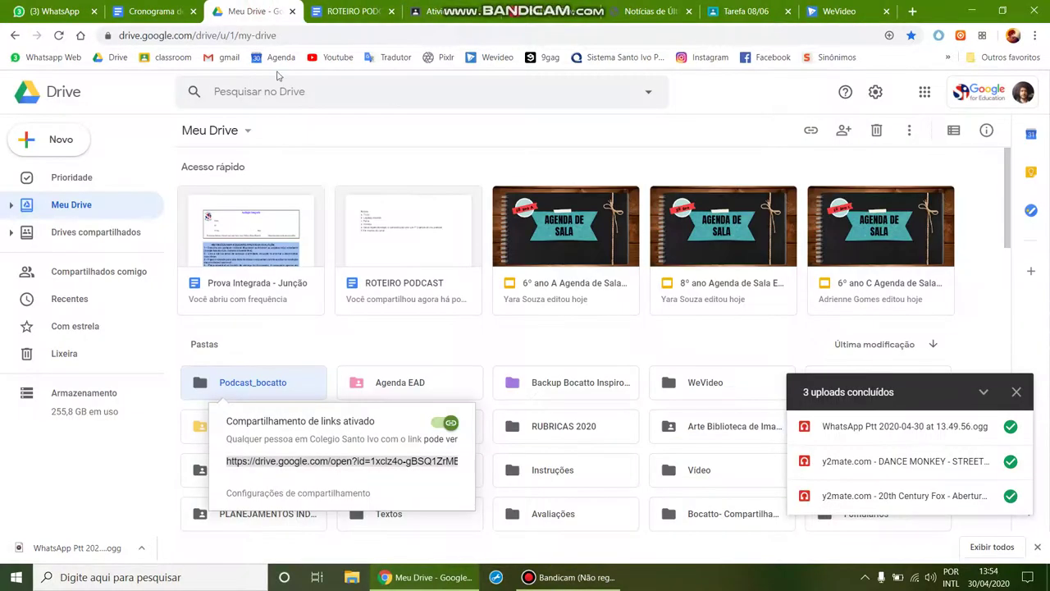
left_click(367, 349)
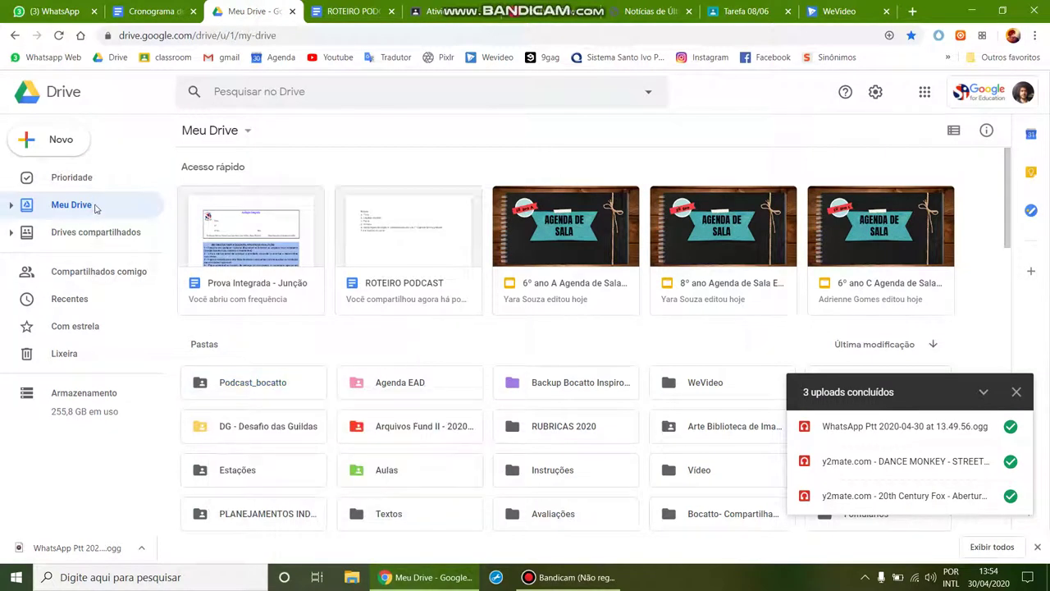
left_click(1016, 392)
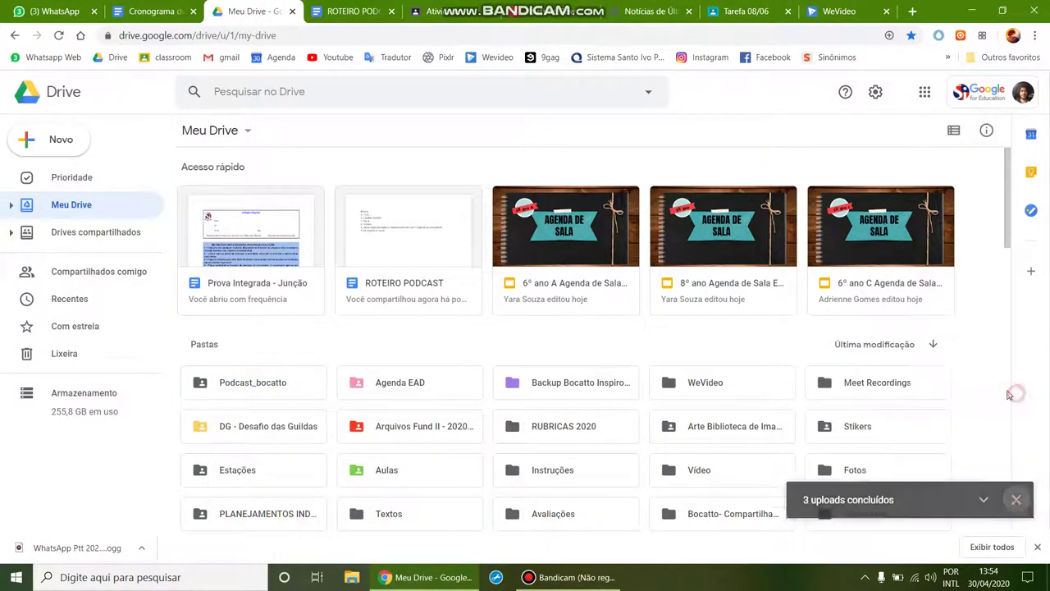
left_click(58, 35)
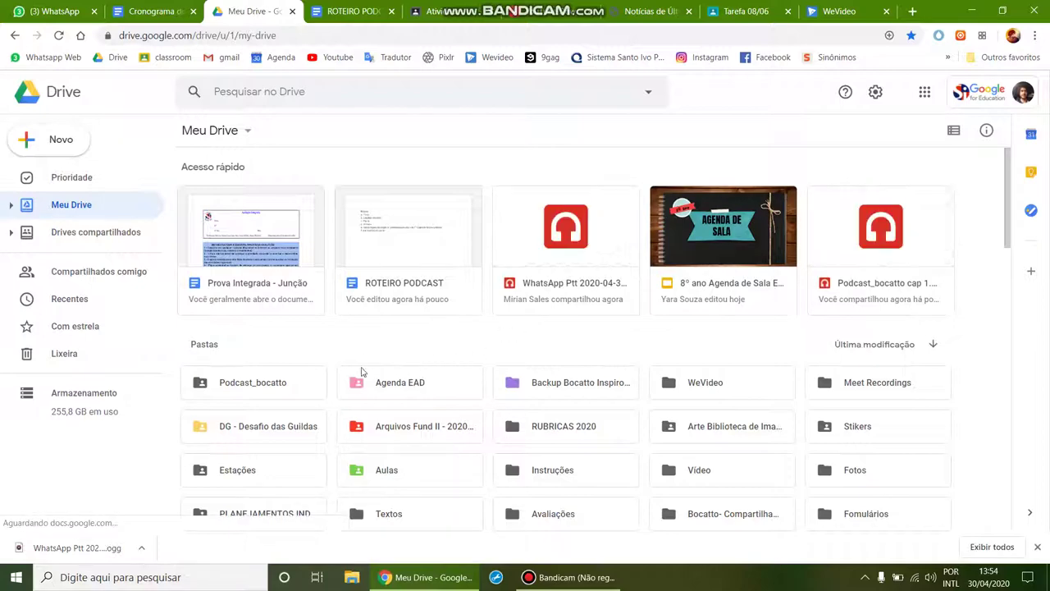
double_click(279, 395)
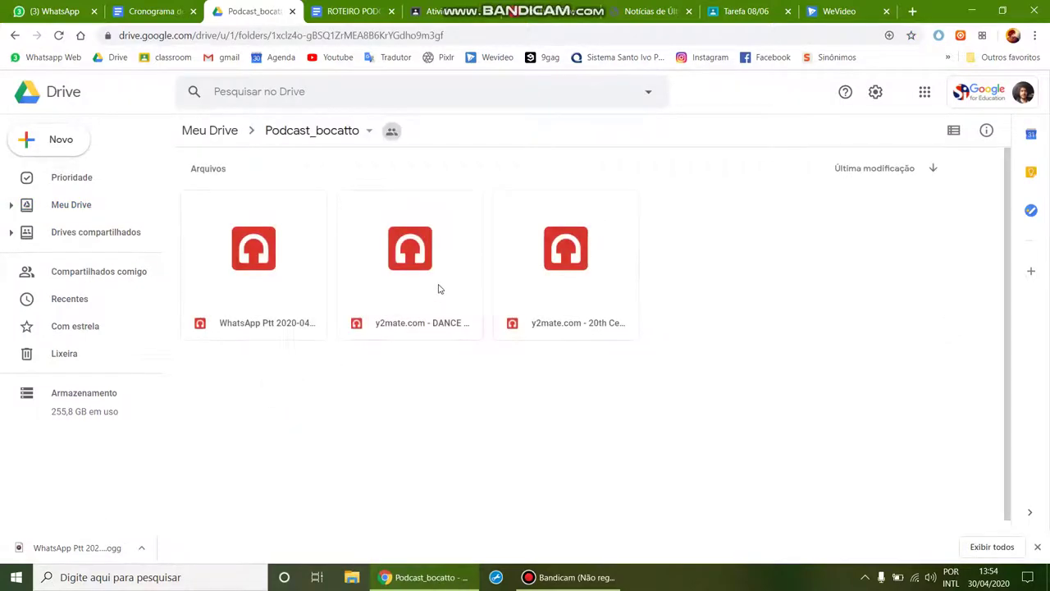
left_click(72, 204)
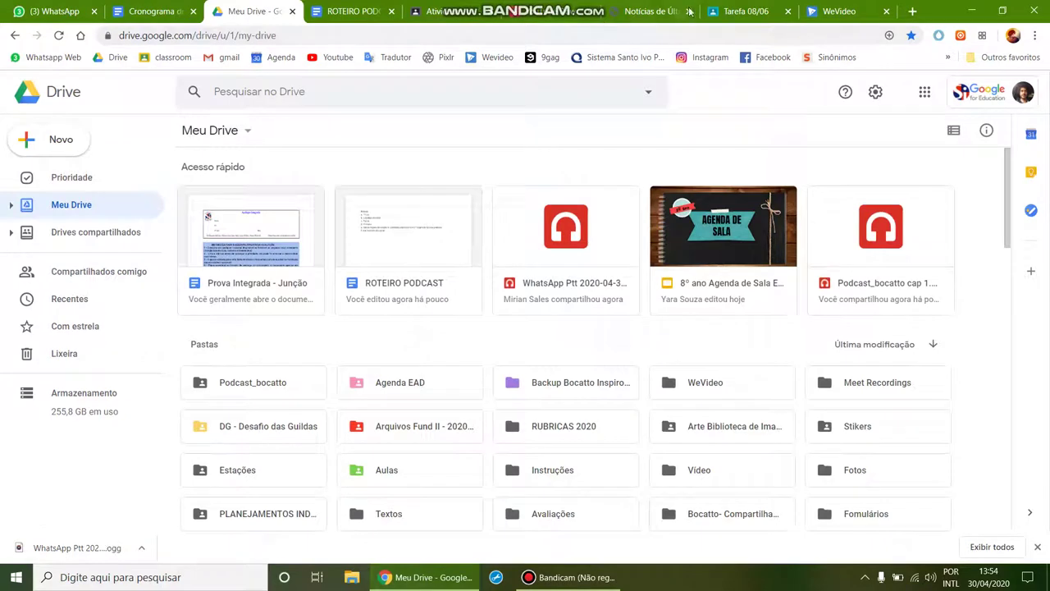
left_click(837, 11)
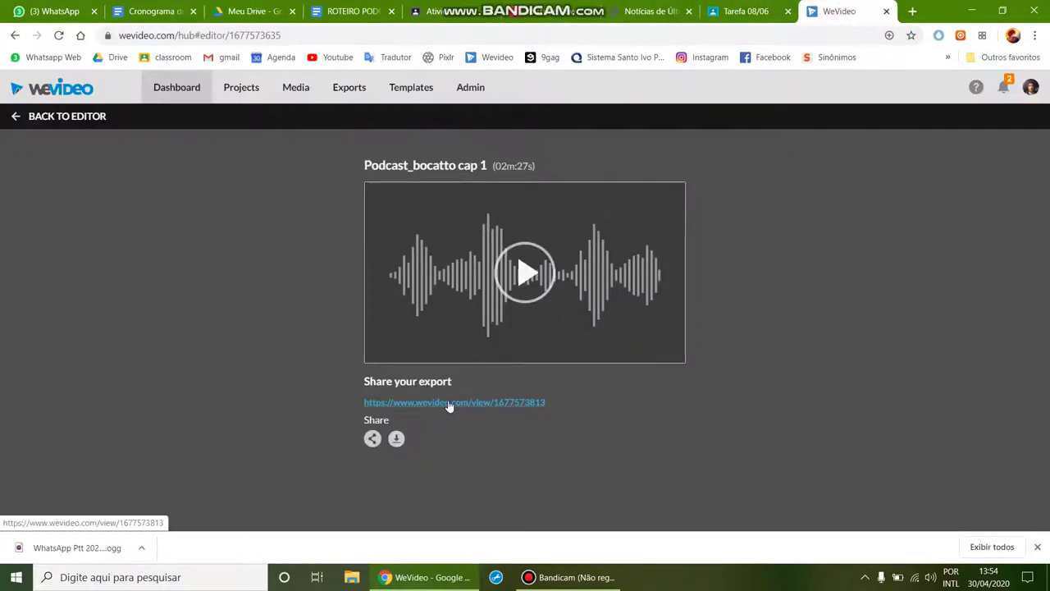
Step: Download the exported podcast as an MP3, then open Tarefa 08/06's add-work options
left_click(397, 440)
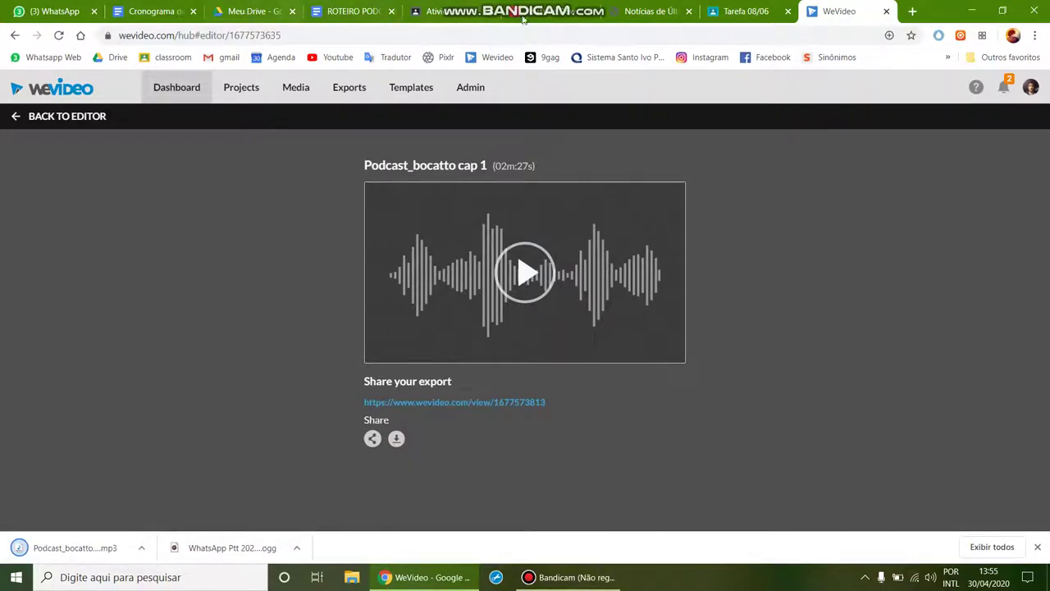
left_click(718, 8)
left_click(819, 234)
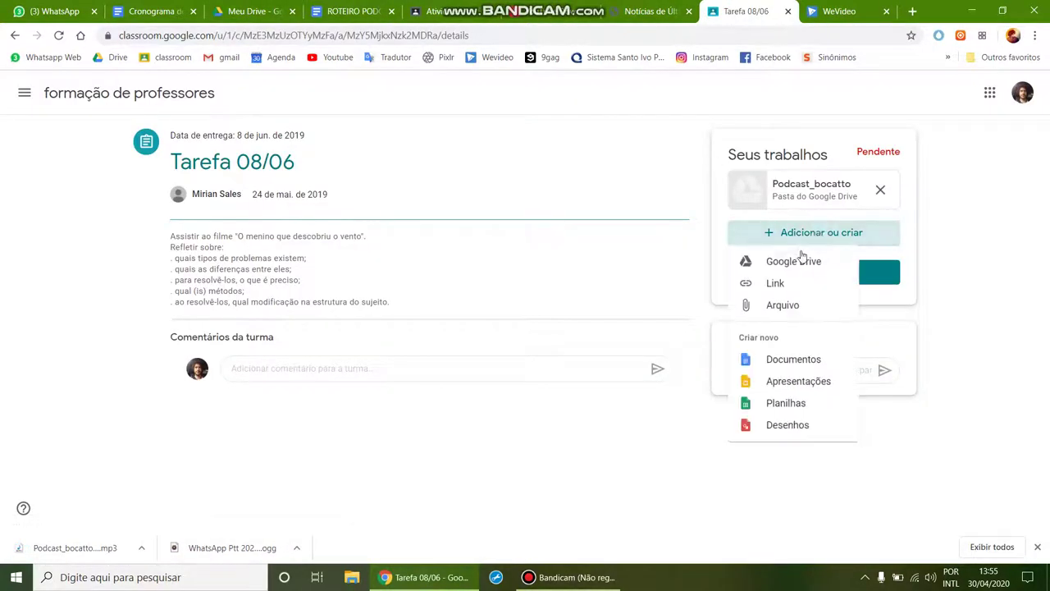
Step: Attach Podcast_bocatto cap 1.mp3 from Downloads to the assignment's upload list
left_click(788, 304)
left_click(491, 308)
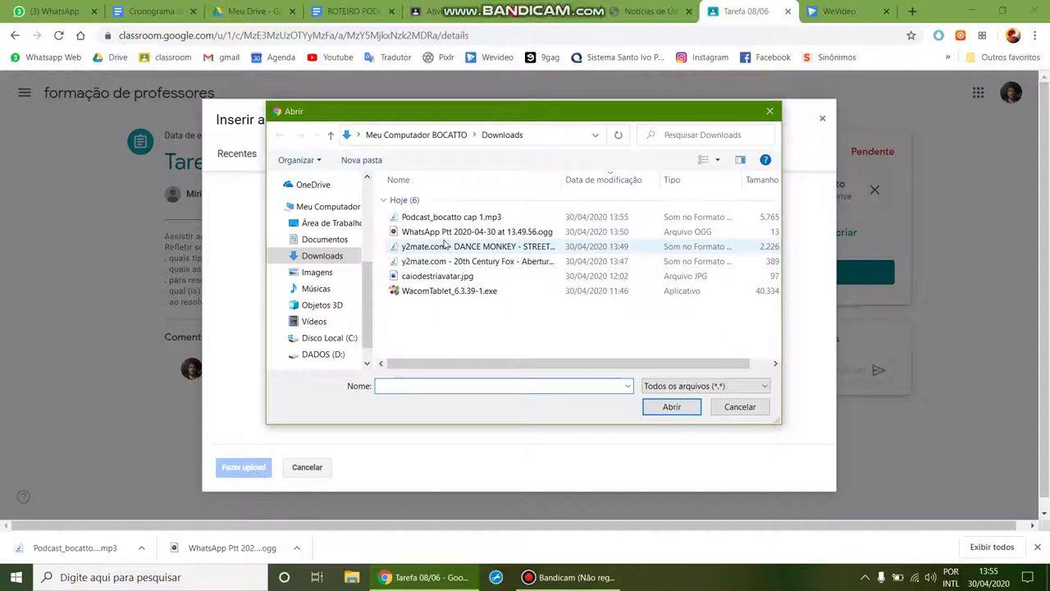
left_click(443, 218)
left_click(666, 406)
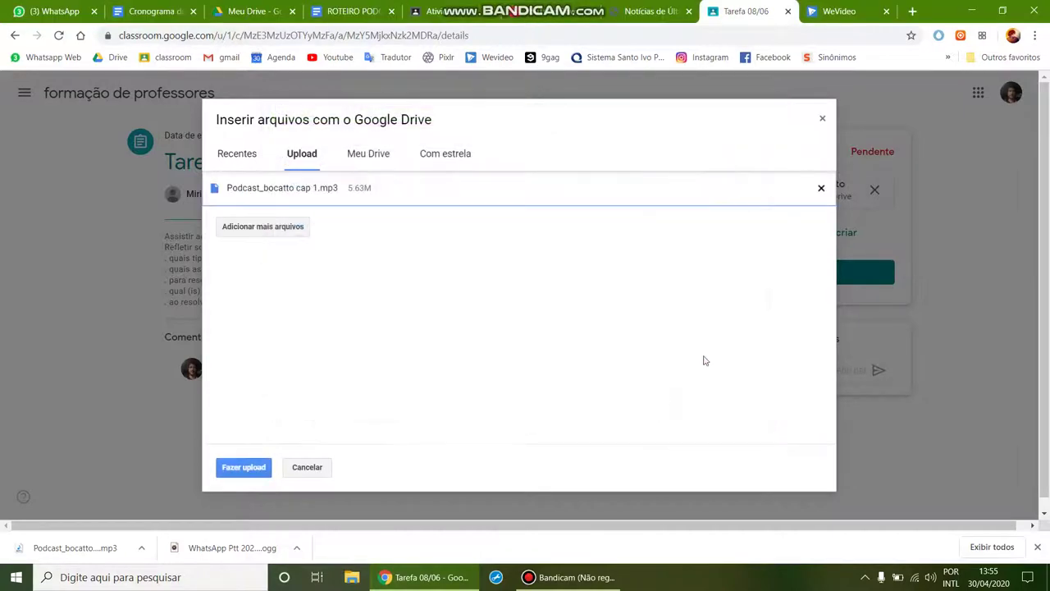